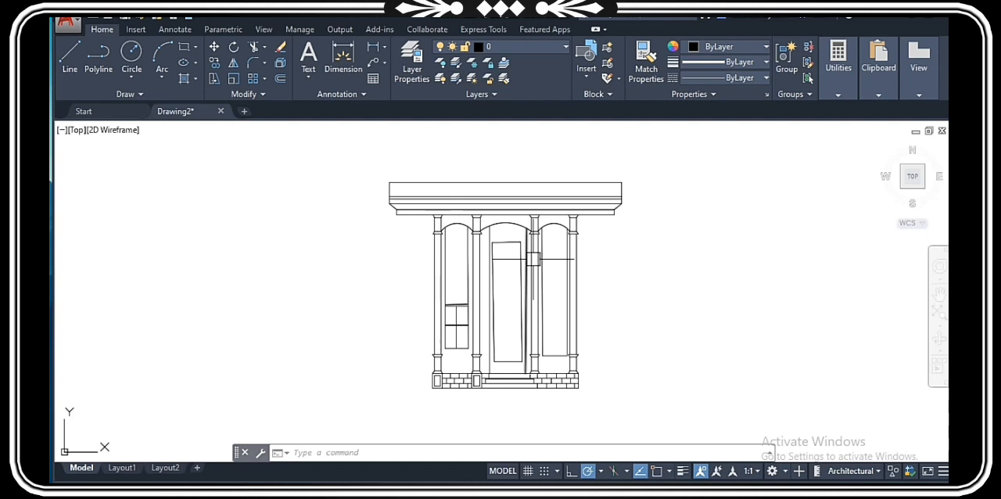
# Step: Create a new layer named brick in the layer manager
pyautogui.click(413, 63)
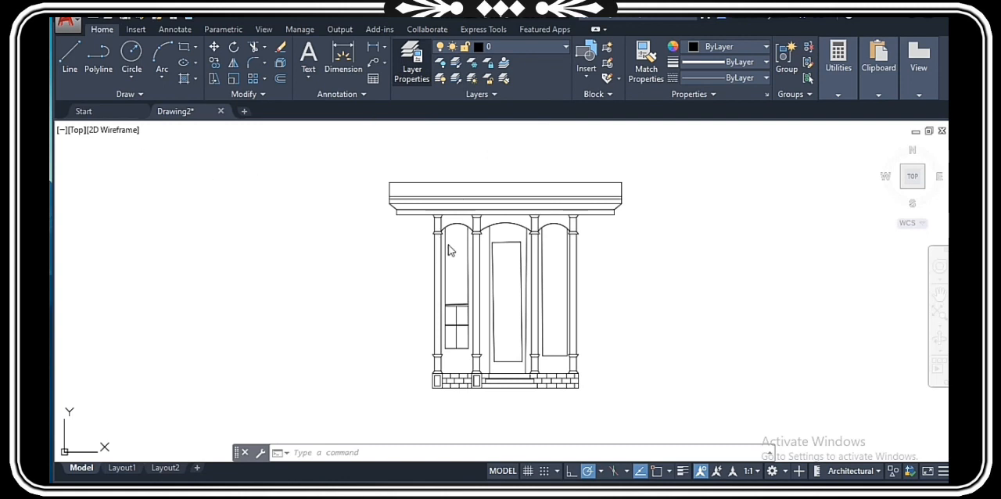
pyautogui.click(416, 71)
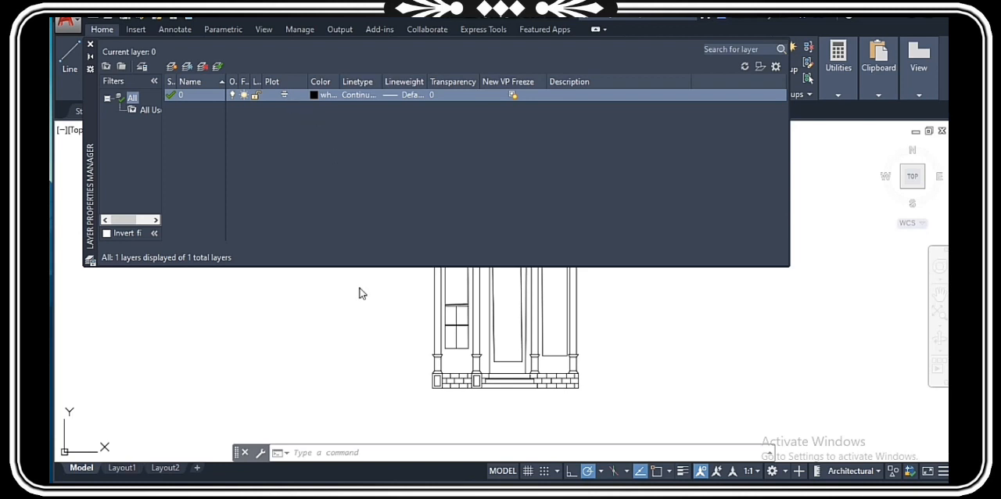
pyautogui.click(173, 67)
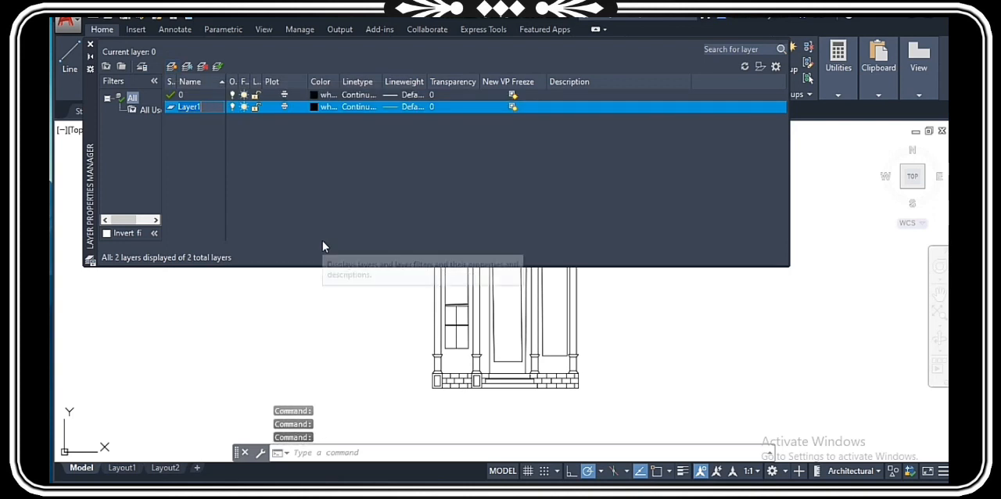
pyautogui.write('b')
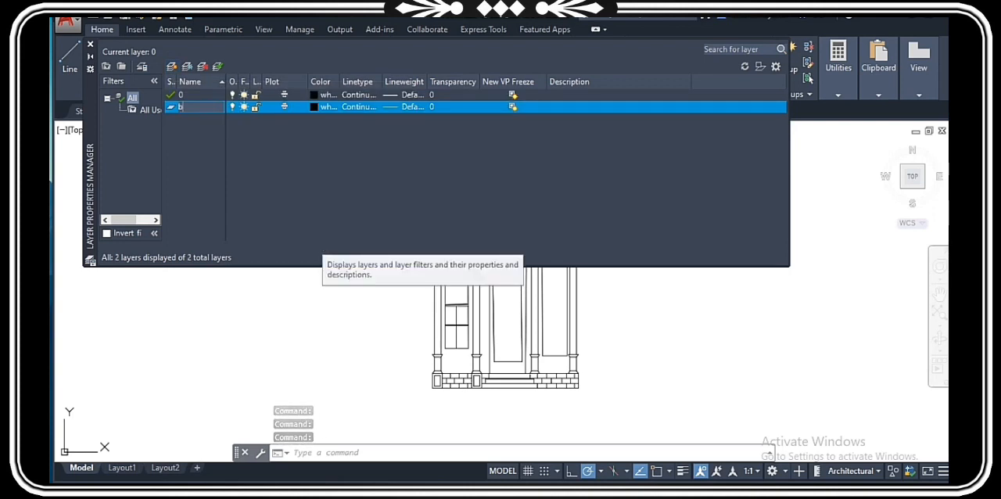
pyautogui.write('rick')
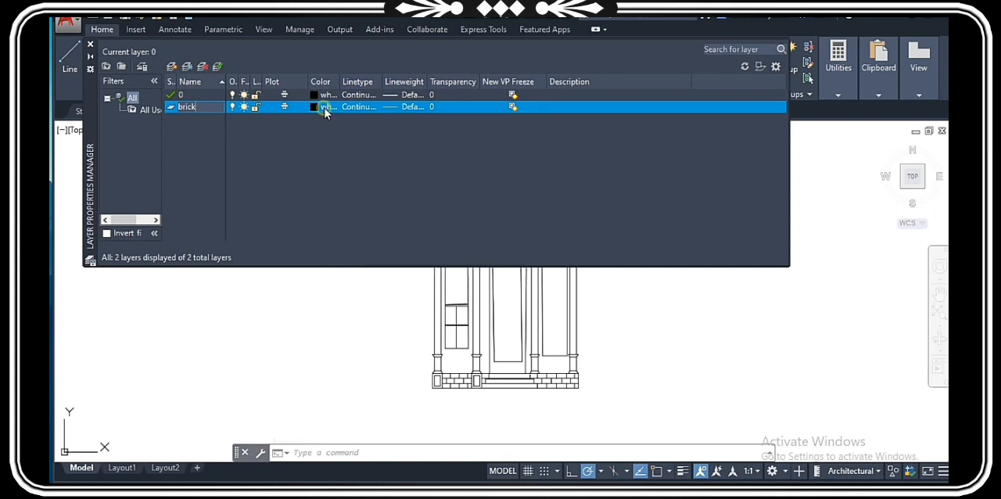
pyautogui.press('Return')
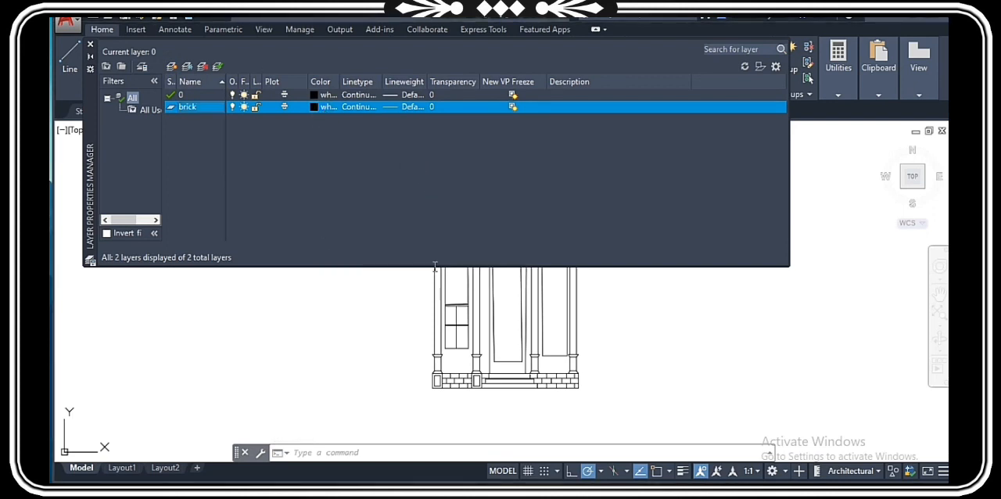
# Step: Set the brick layer's color to index 10 (red) and its lineweight to 0.30 mm
pyautogui.click(314, 108)
pyautogui.click(504, 351)
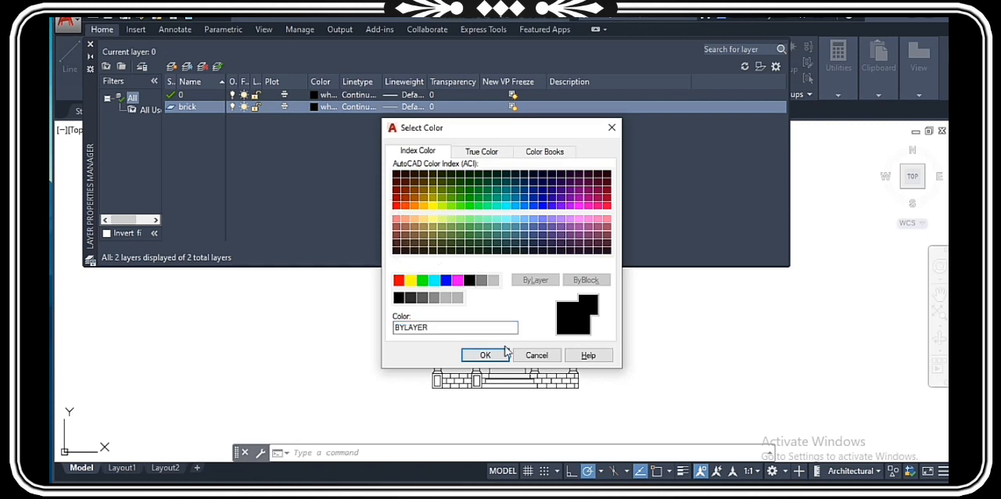
pyautogui.click(396, 205)
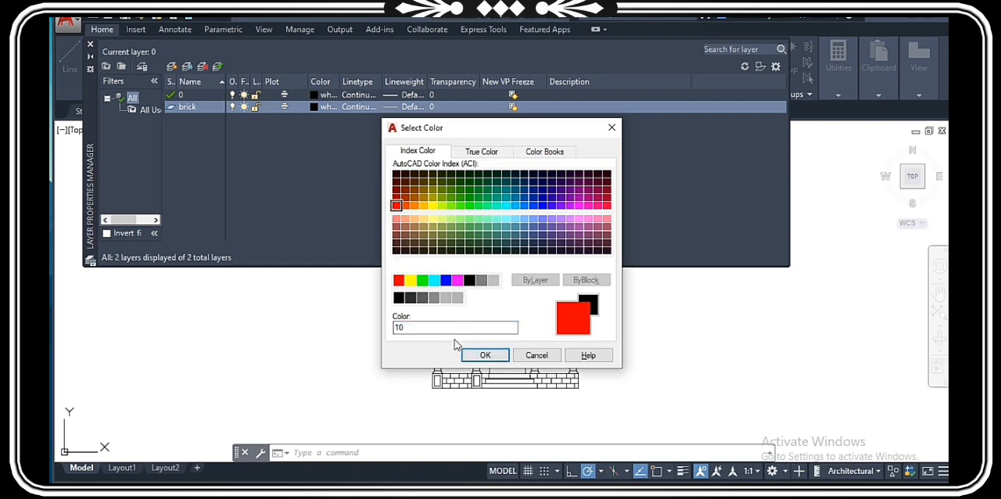
pyautogui.press('Return')
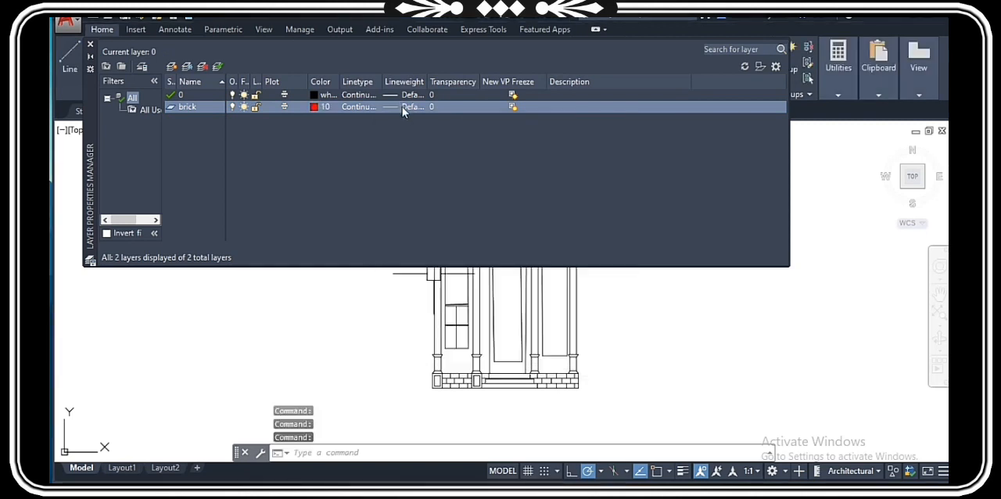
pyautogui.click(403, 107)
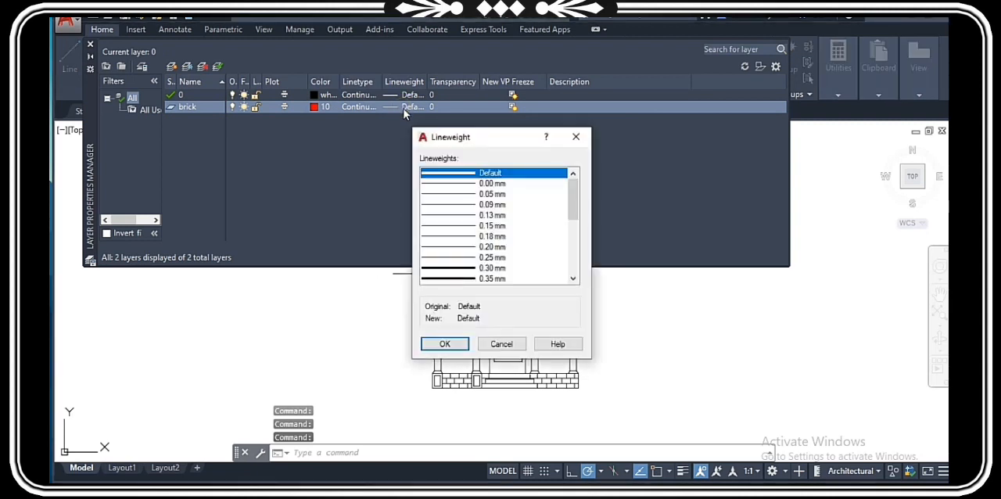
pyautogui.click(478, 268)
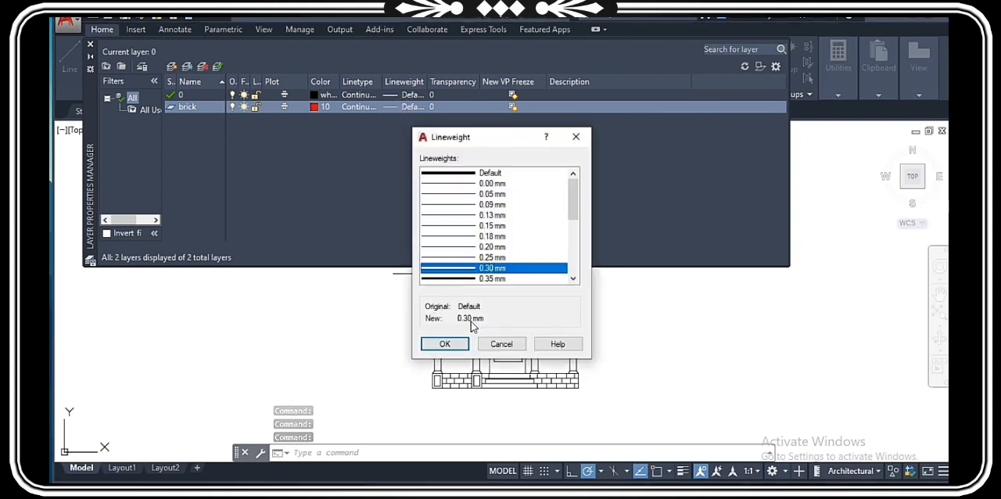
pyautogui.press('Return')
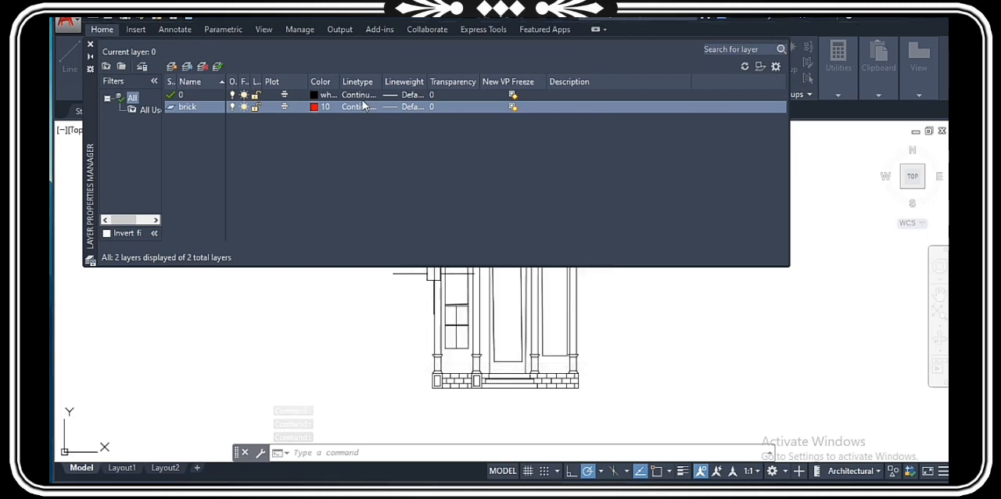
# Step: Look through the loadable linetypes in acad.lin for the brick layer and keep Continuous
pyautogui.click(360, 108)
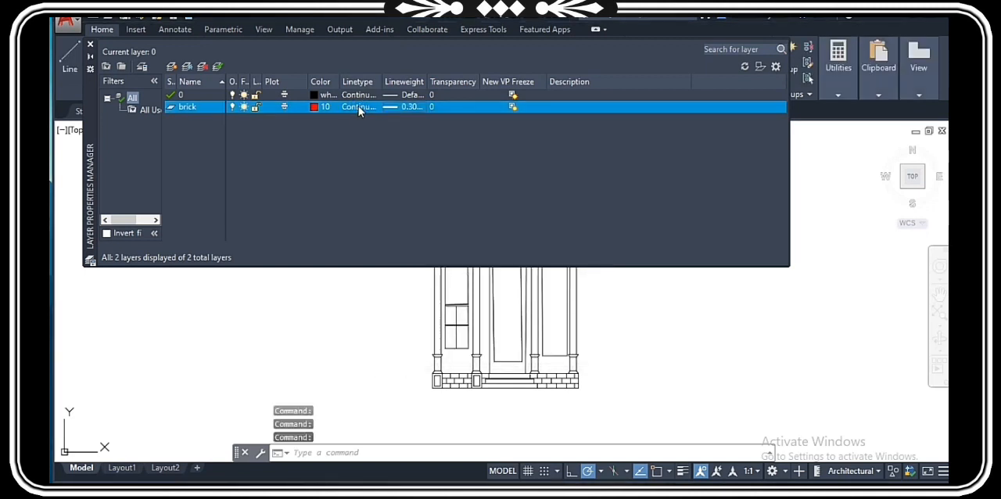
pyautogui.click(359, 107)
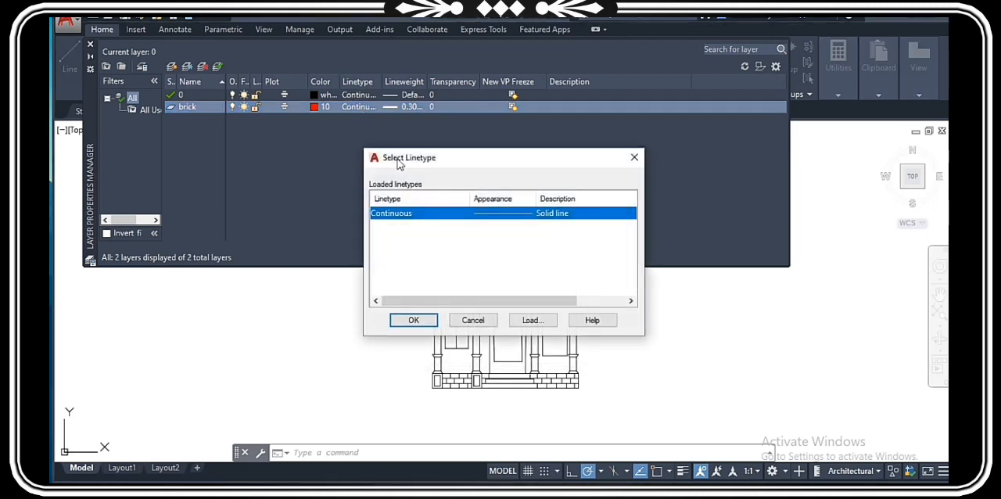
pyautogui.click(531, 322)
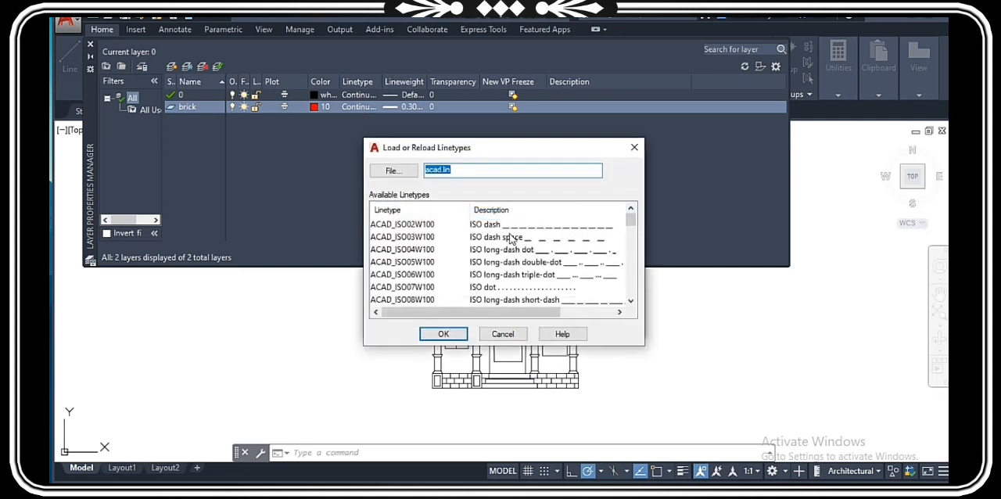
pyautogui.scroll(-6, 520, 250)
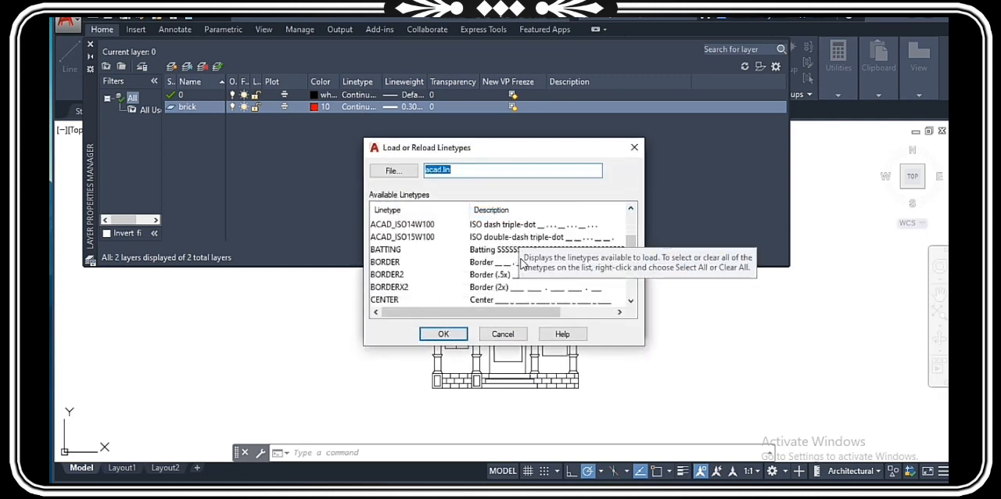
pyautogui.scroll(-6, 522, 265)
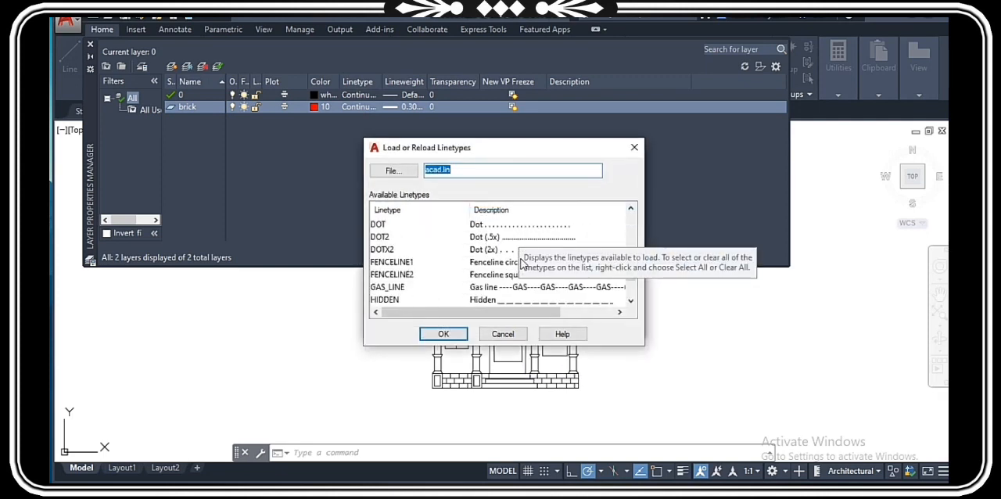
pyautogui.scroll(-1, 523, 264)
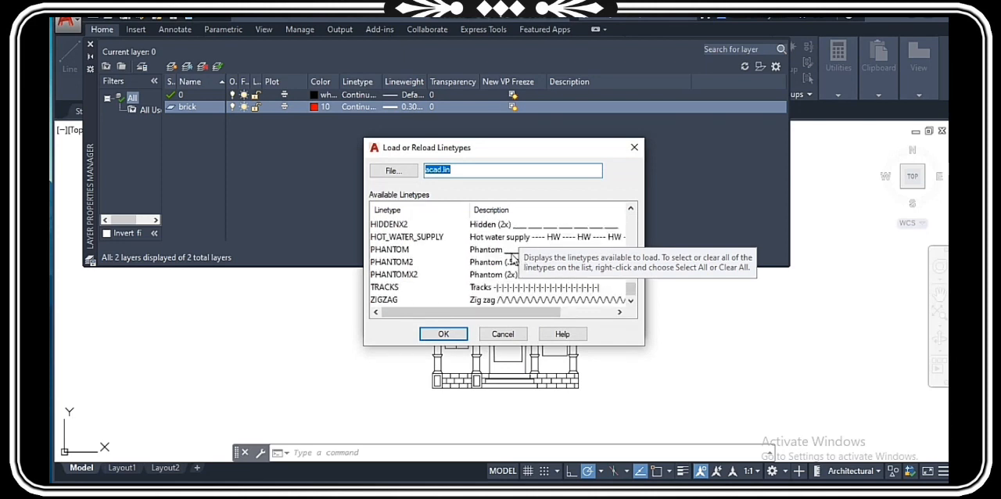
pyautogui.click(504, 334)
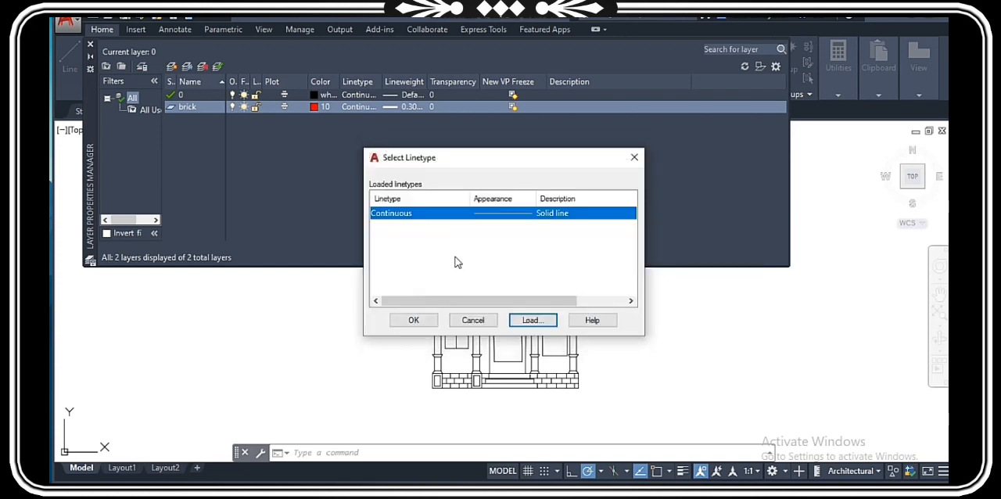
pyautogui.click(415, 322)
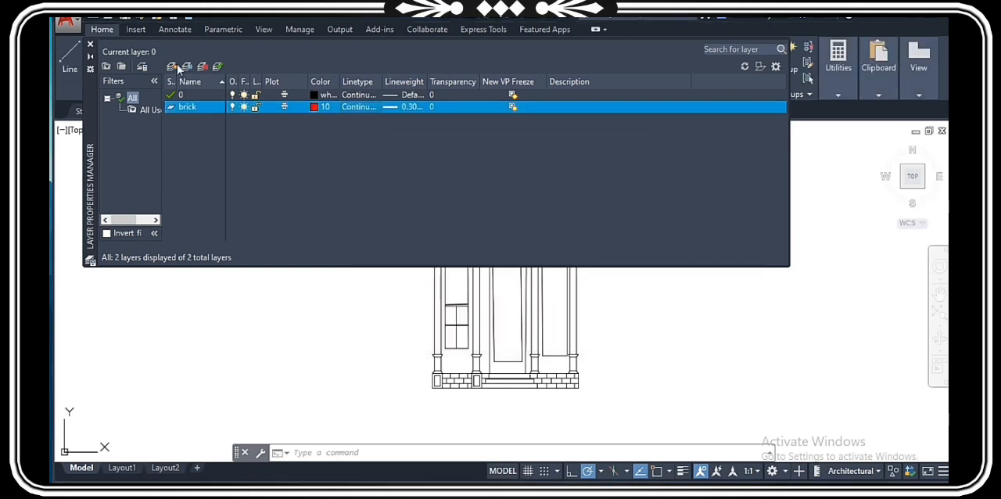
# Step: Create another new layer named arch
pyautogui.hotkey('alt', 'n')
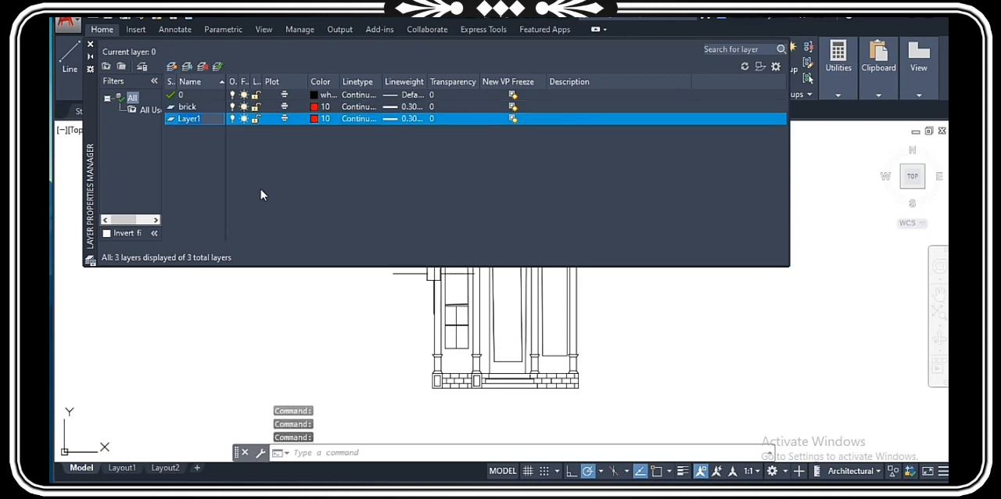
pyautogui.write('ar')
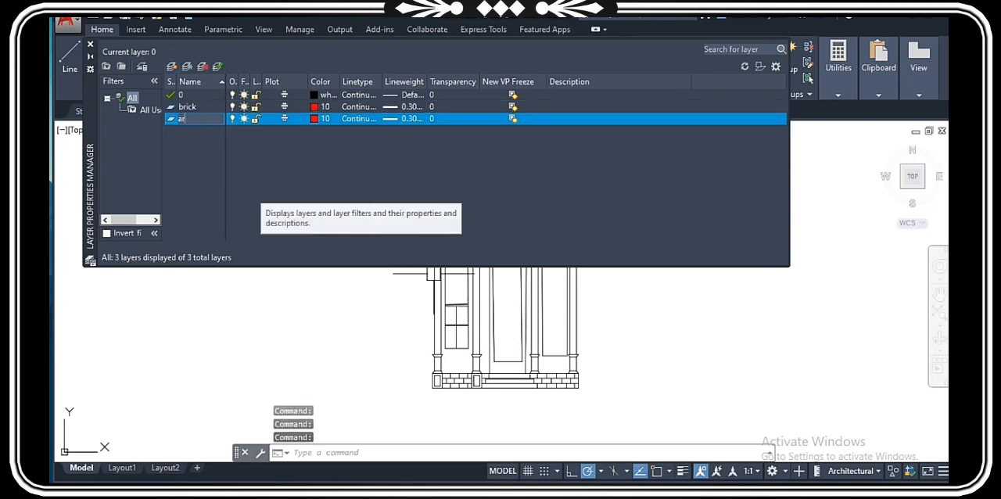
pyautogui.write('ch')
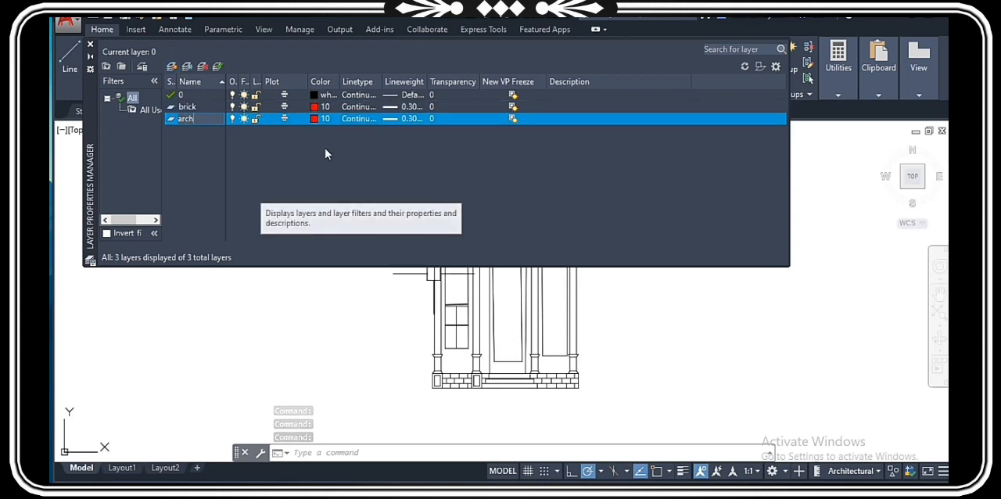
pyautogui.press('Return')
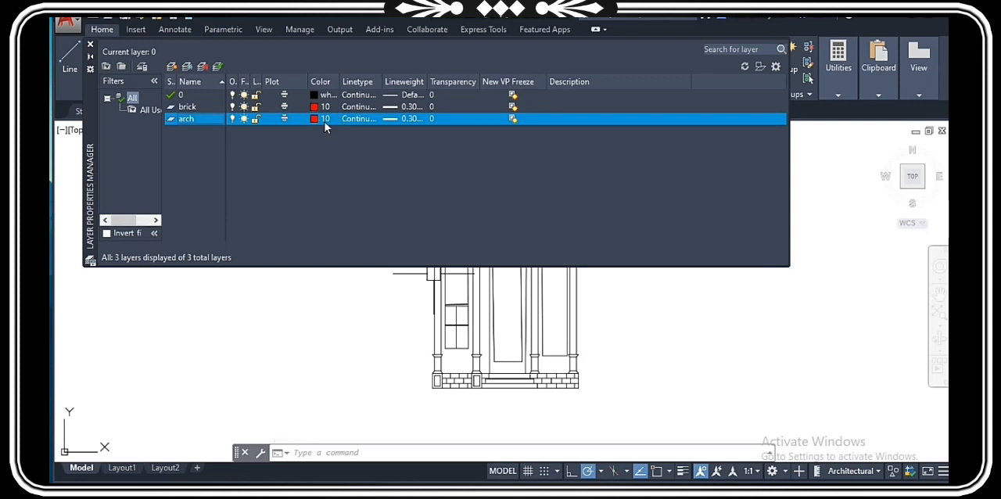
# Step: Set the arch layer's color to index 42 and its lineweight to 0.25 mm
pyautogui.click(323, 119)
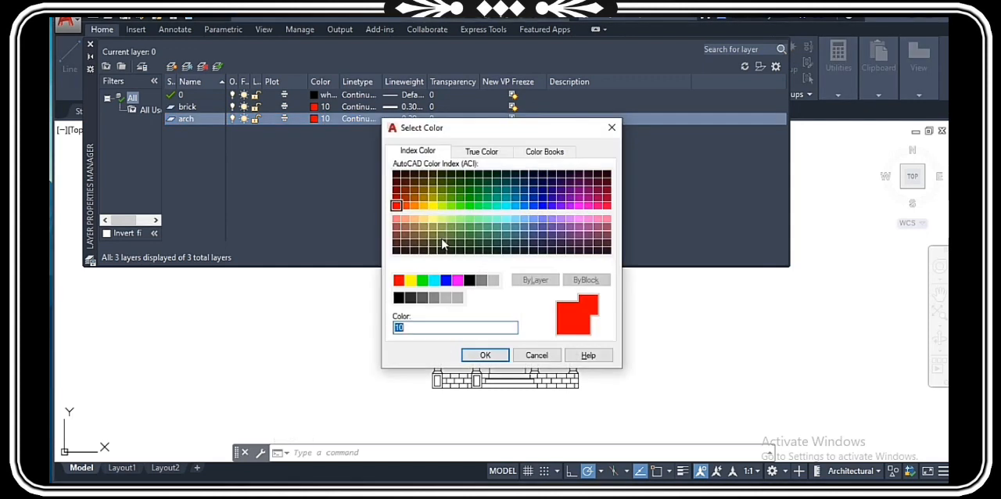
pyautogui.click(423, 197)
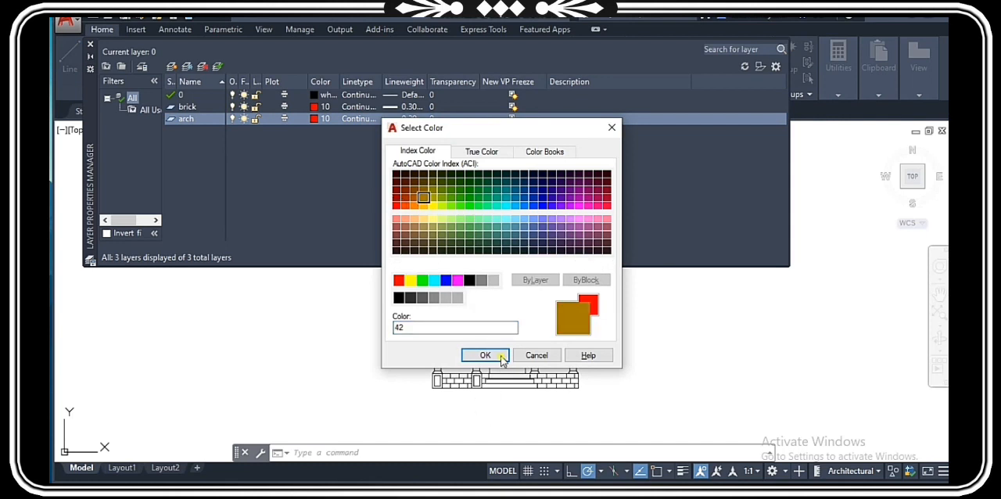
pyautogui.press('Return')
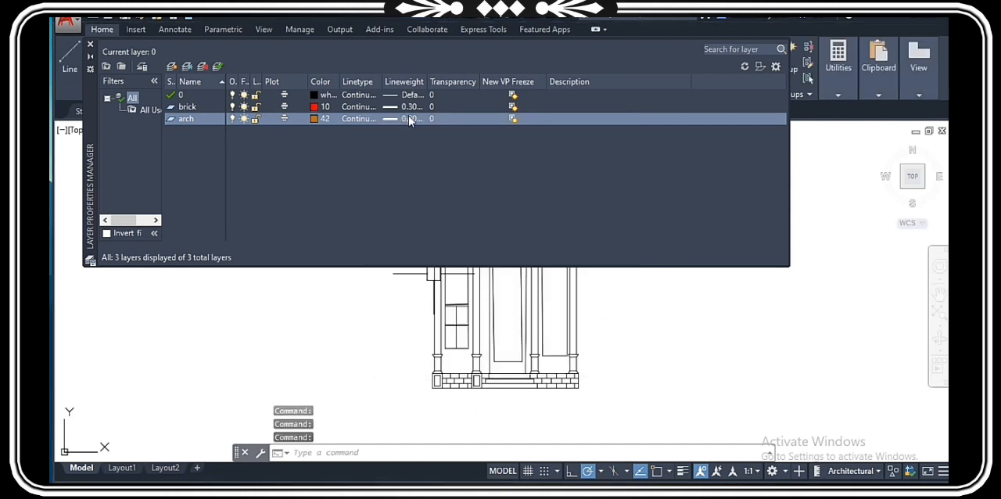
pyautogui.click(410, 119)
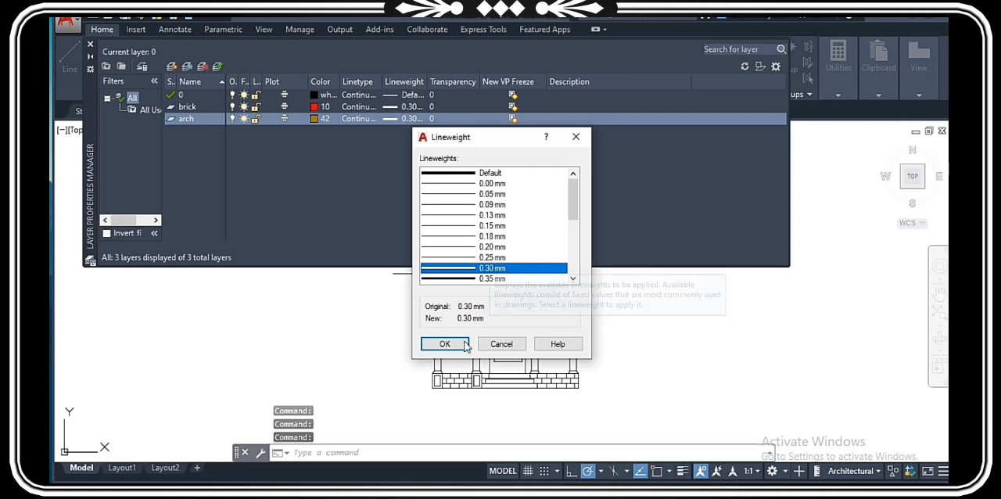
pyautogui.press('Up')
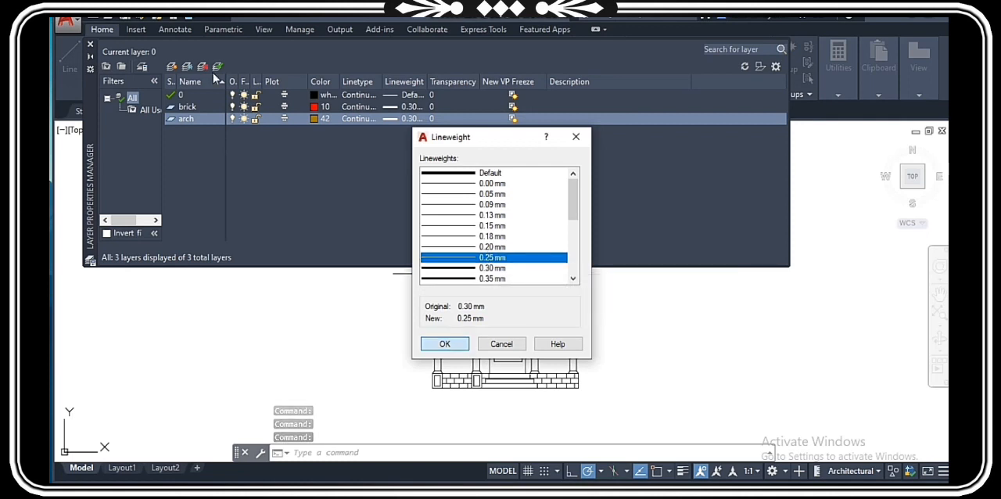
pyautogui.press('Return')
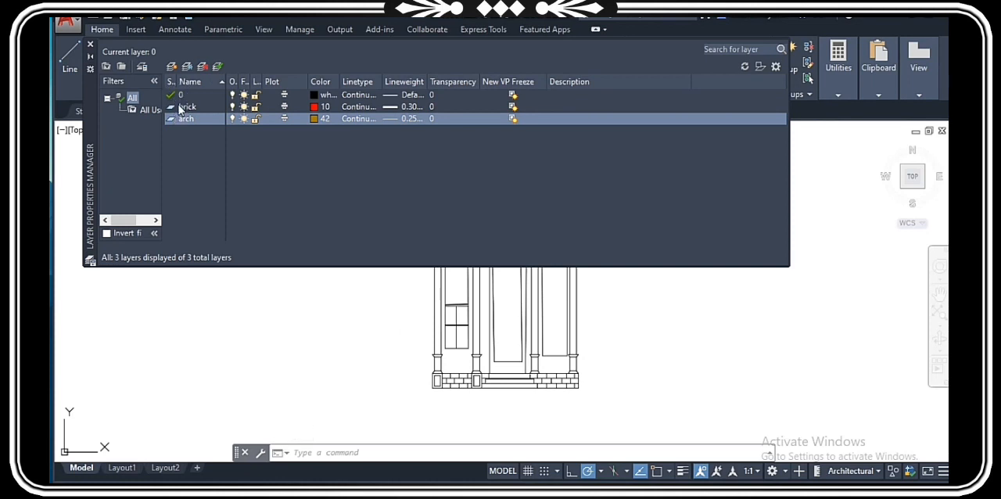
# Step: Make brick the current layer and close the layer manager
pyautogui.doubleClick(180, 108)
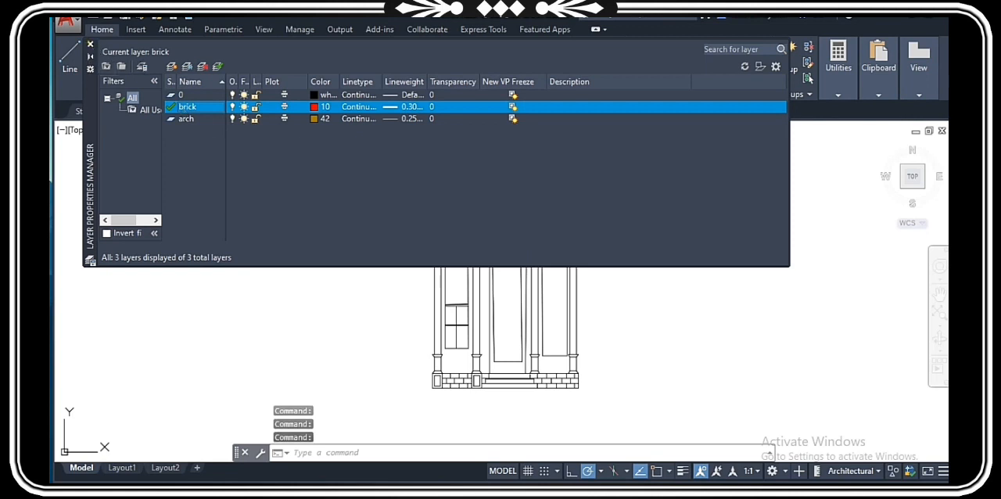
pyautogui.click(90, 44)
# Step: Assign the brick joint lines in the base wall to the right of the entrance steps to the brick layer
pyautogui.scroll(-5, 419, 244)
pyautogui.scroll(12, 518, 308)
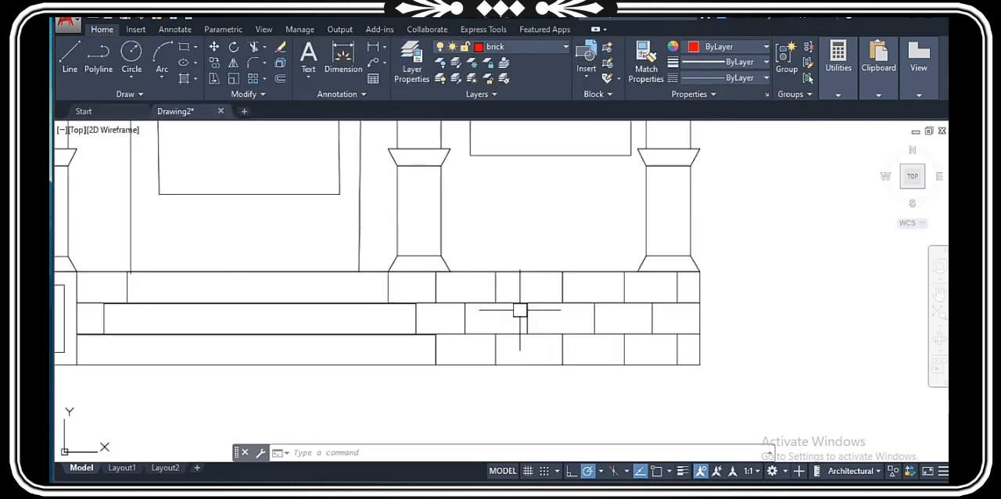
pyautogui.scroll(2, 613, 329)
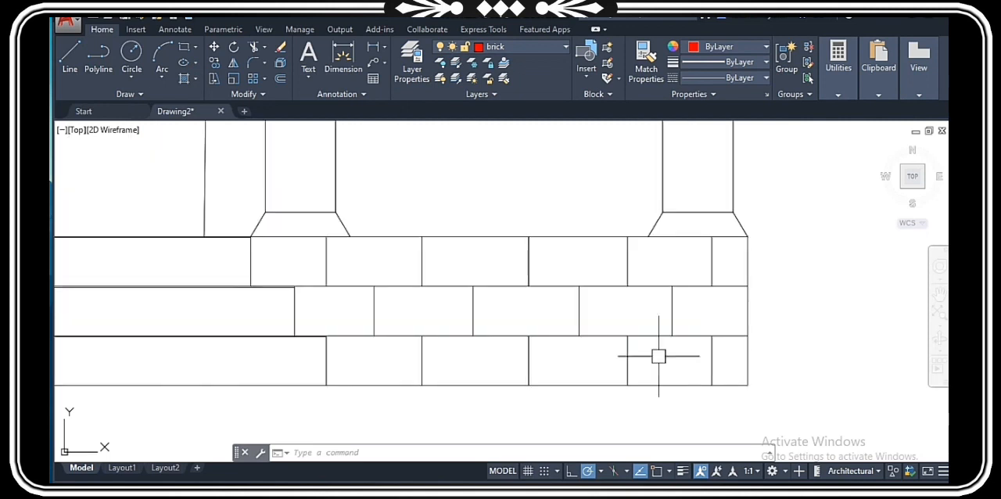
pyautogui.click(732, 366)
pyautogui.click(695, 344)
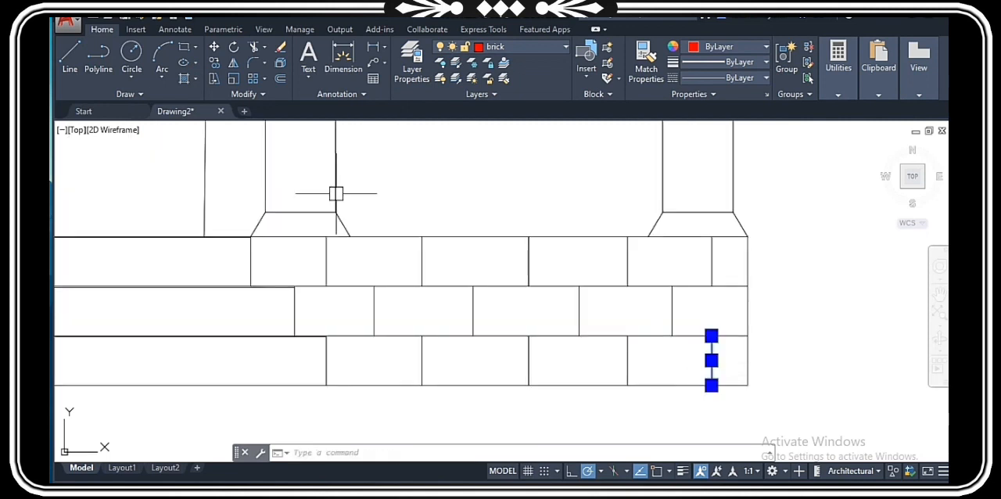
pyautogui.moveTo(415, 178)
pyautogui.mouseDown()
pyautogui.moveTo(339, 42)
pyautogui.moveTo(469, 209)
pyautogui.moveTo(492, 199)
pyautogui.mouseUp()
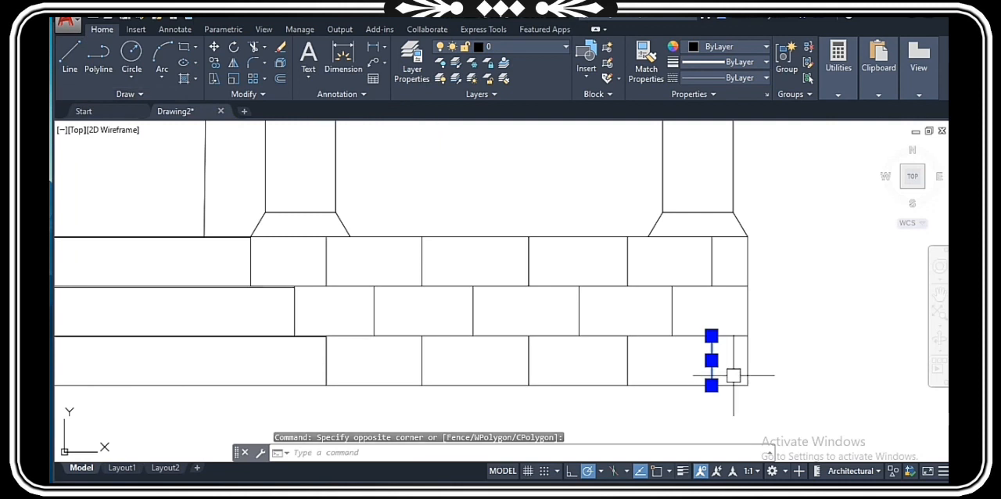
pyautogui.click(733, 373)
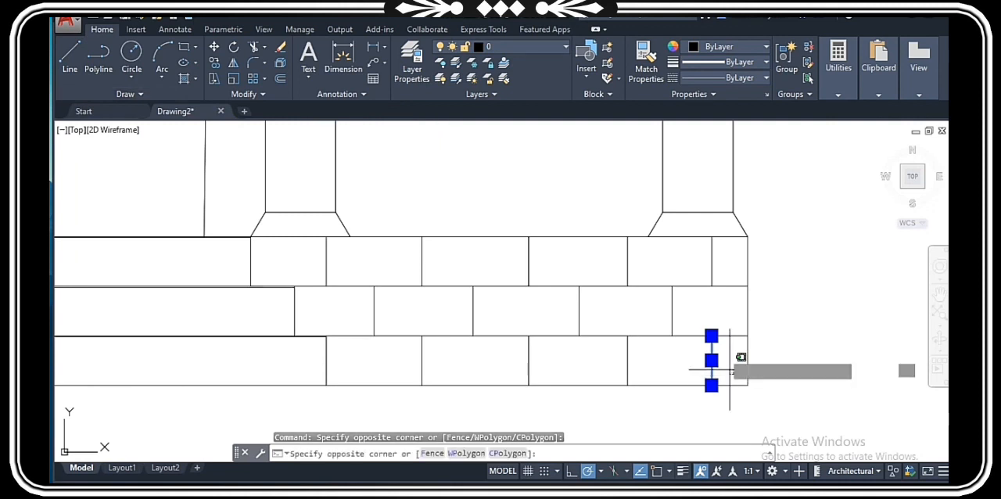
pyautogui.click(339, 248)
pyautogui.click(338, 256)
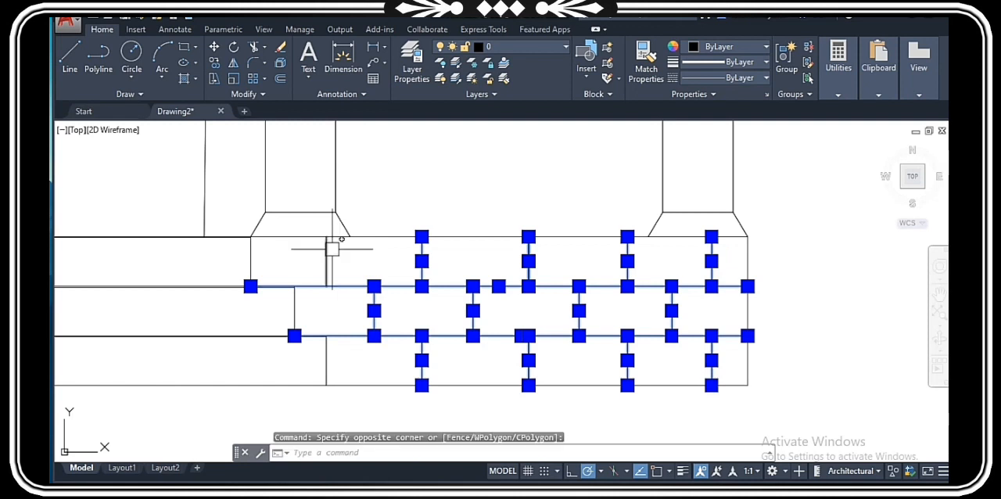
pyautogui.click(247, 244)
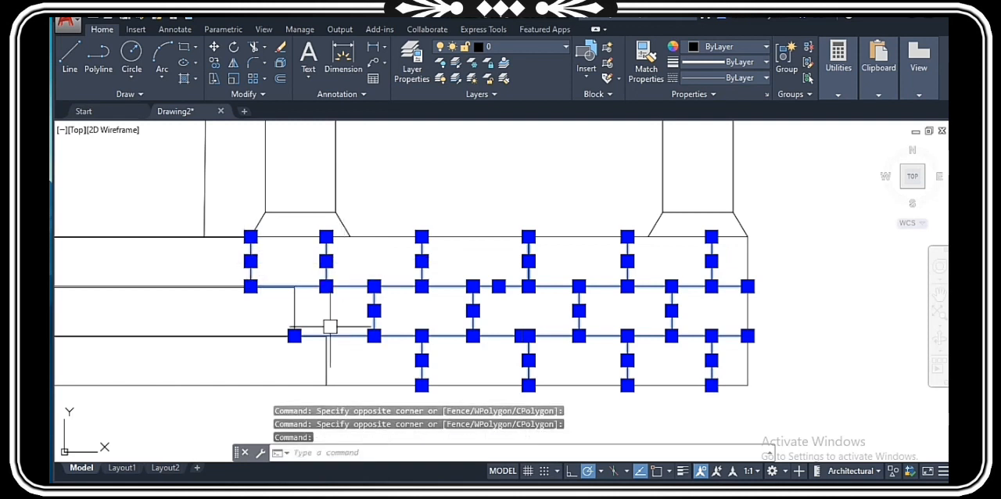
pyautogui.click(304, 302)
pyautogui.click(277, 297)
pyautogui.click(348, 361)
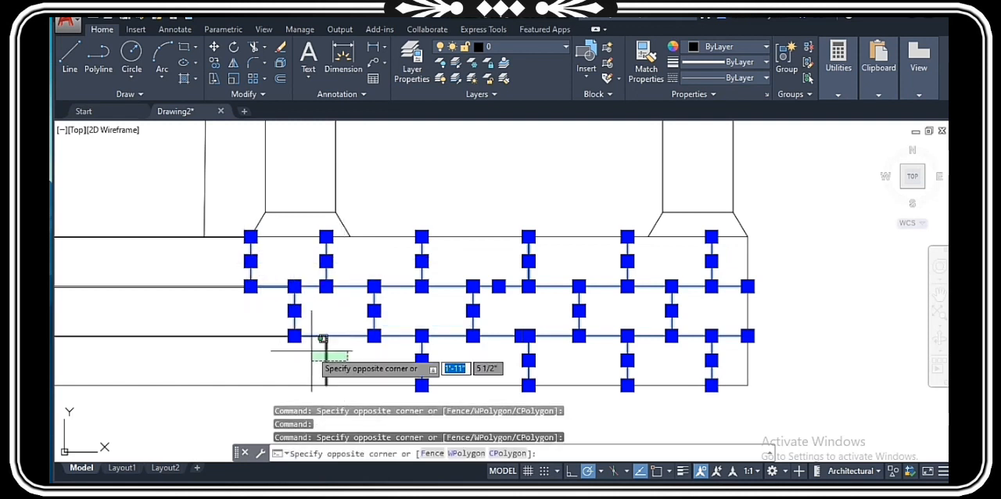
pyautogui.click(311, 350)
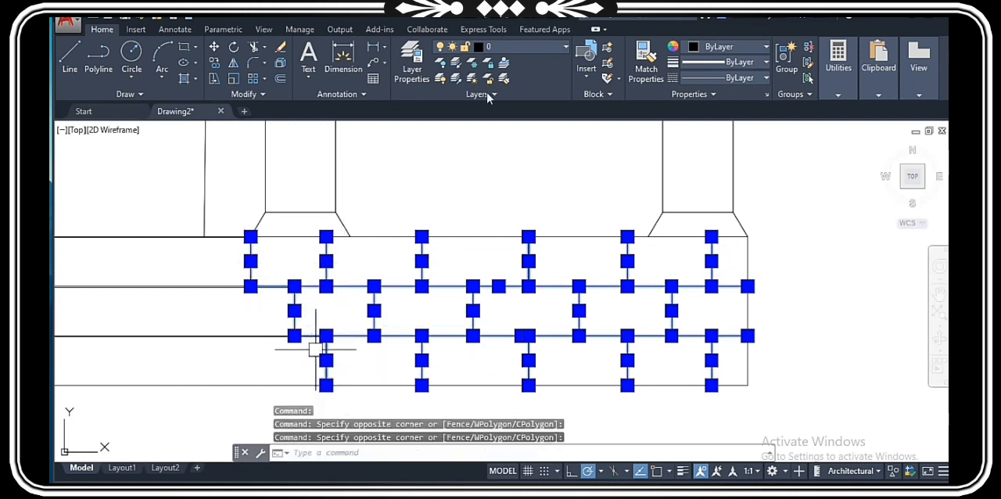
pyautogui.click(520, 45)
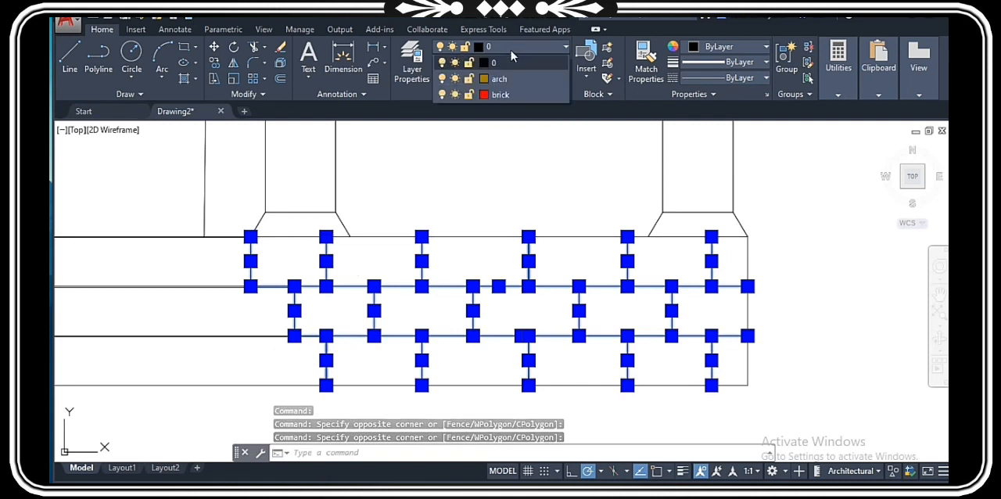
pyautogui.click(496, 95)
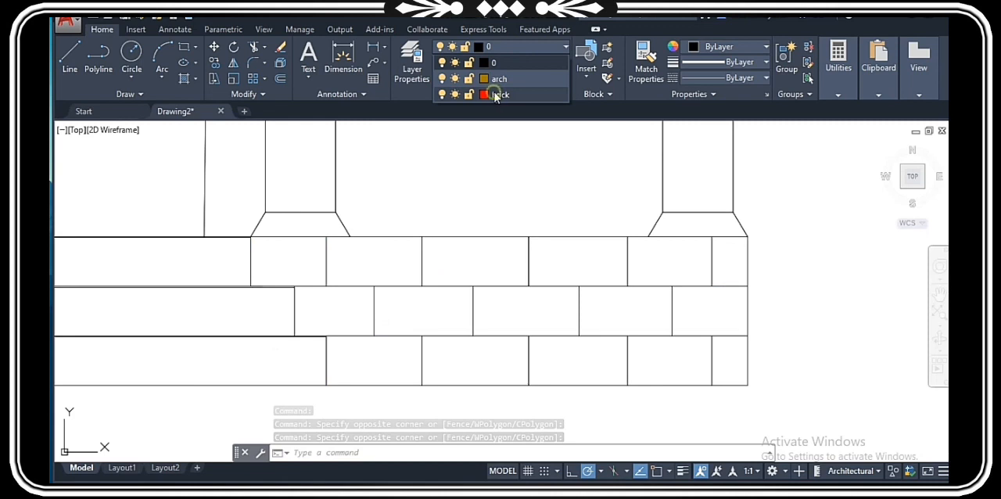
pyautogui.click(500, 96)
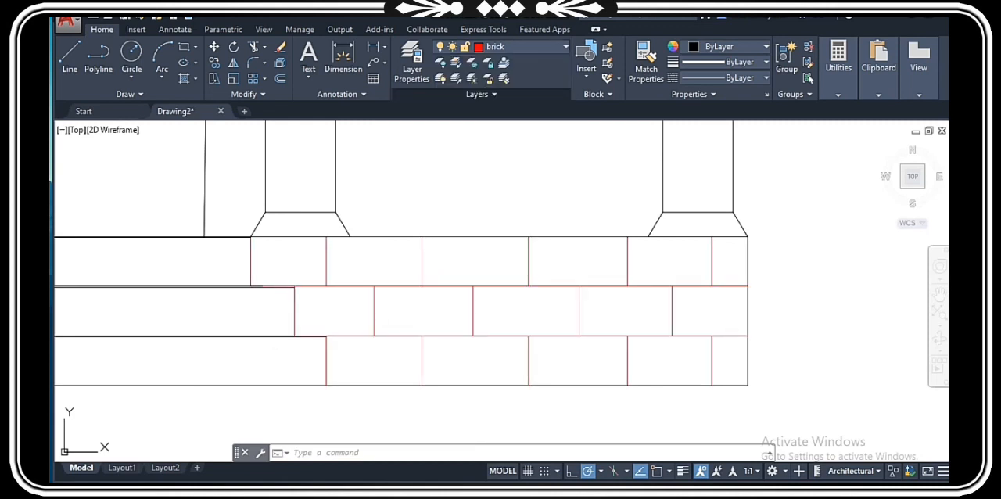
pyautogui.click(545, 216)
pyautogui.press('Escape')
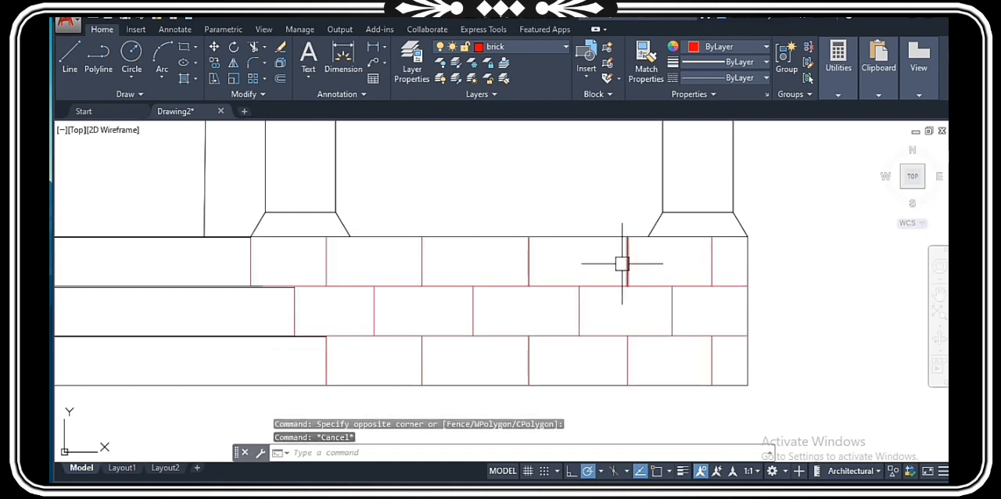
pyautogui.scroll(-5, 509, 286)
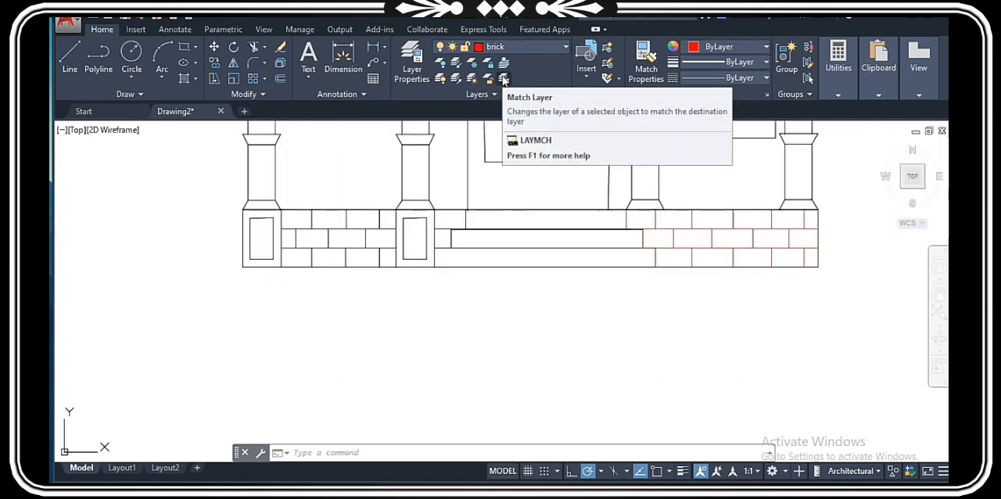
pyautogui.click(504, 79)
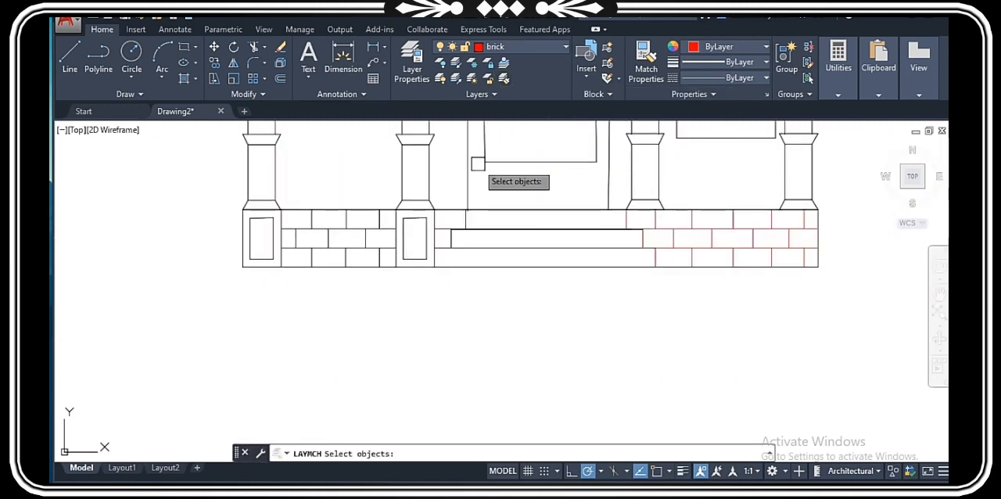
pyautogui.scroll(2, 344, 239)
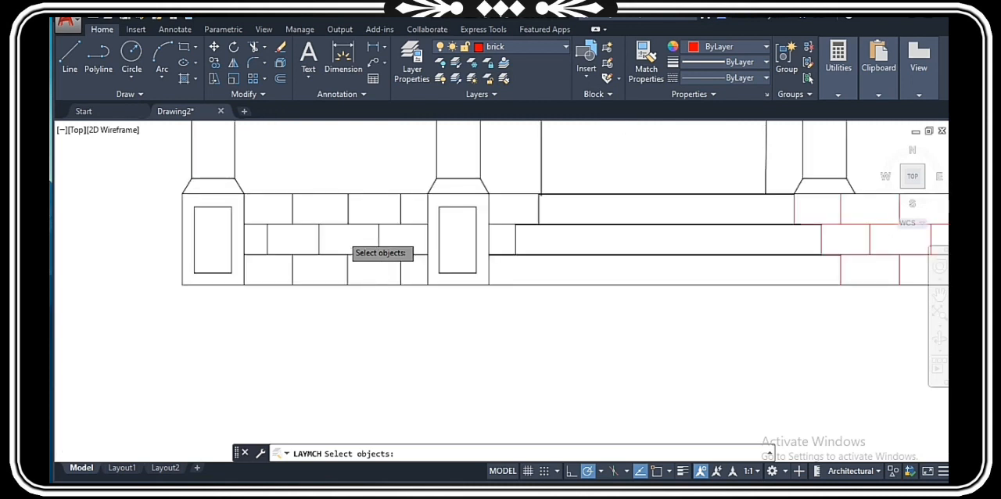
pyautogui.click(618, 247)
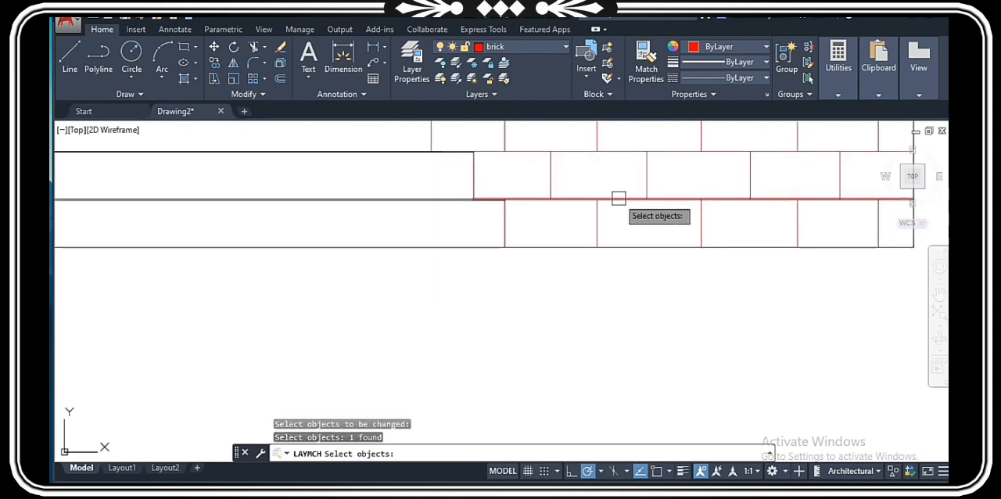
pyautogui.click(619, 199)
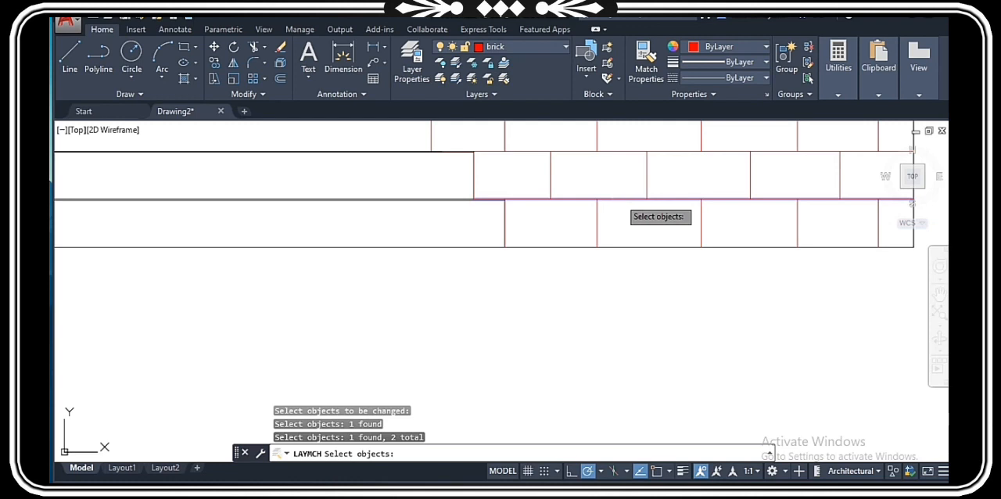
pyautogui.press('Escape')
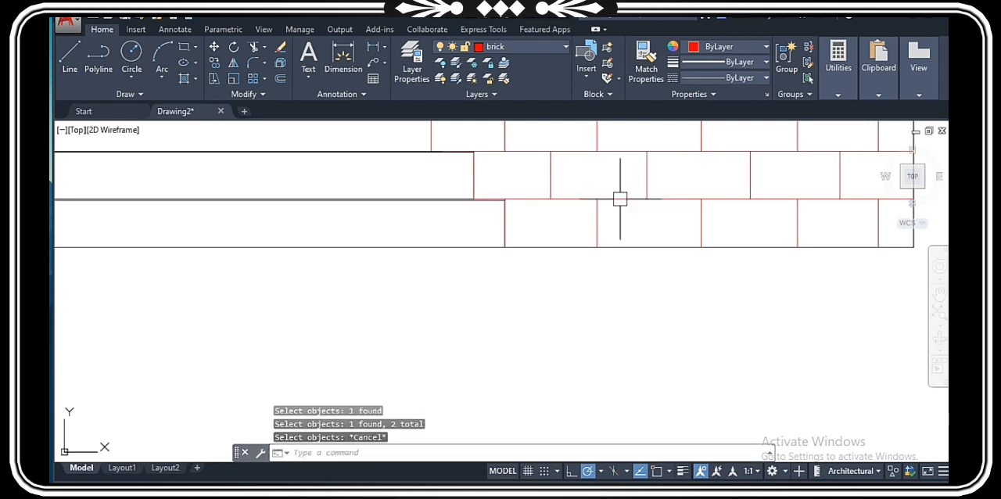
# Step: Use Match Layer to move the upper horizontal joint between the two left pedestals to the layer of the red brick lines
pyautogui.click(506, 79)
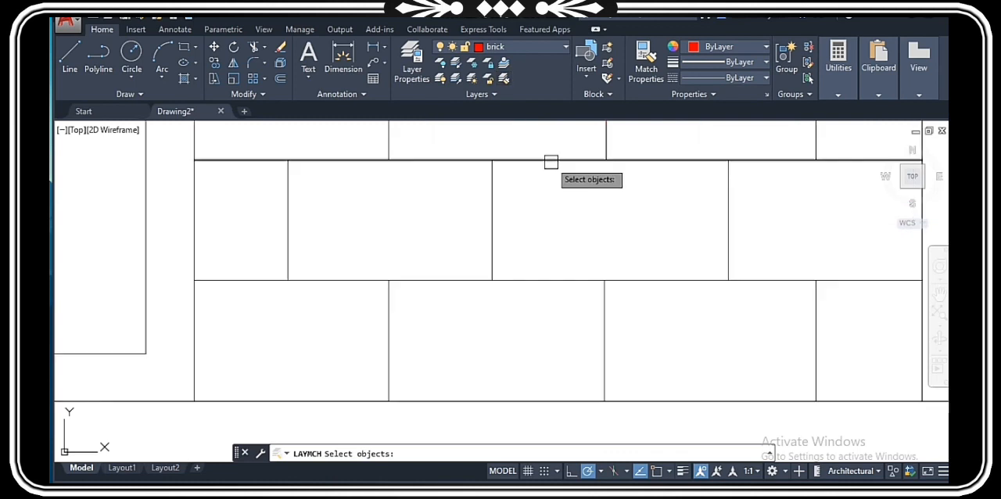
pyautogui.click(550, 161)
pyautogui.scroll(-8, 442, 256)
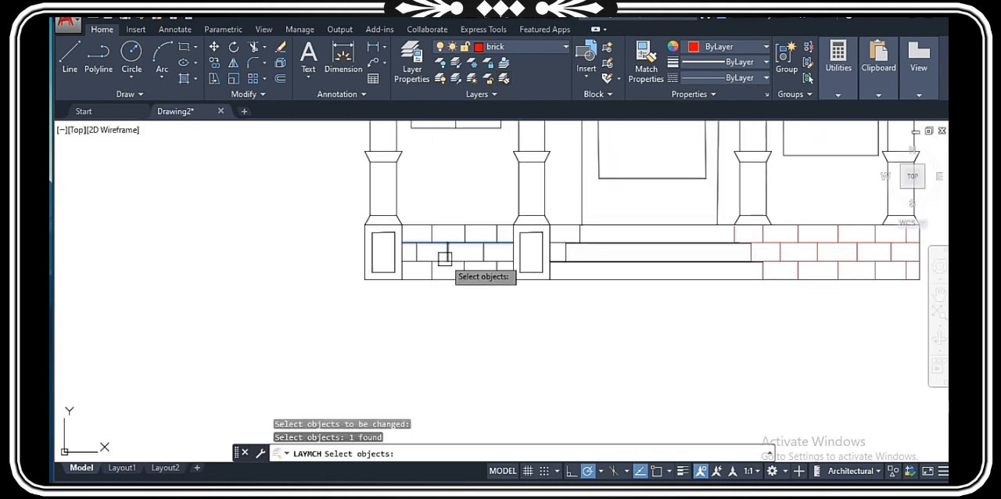
pyautogui.press('Return')
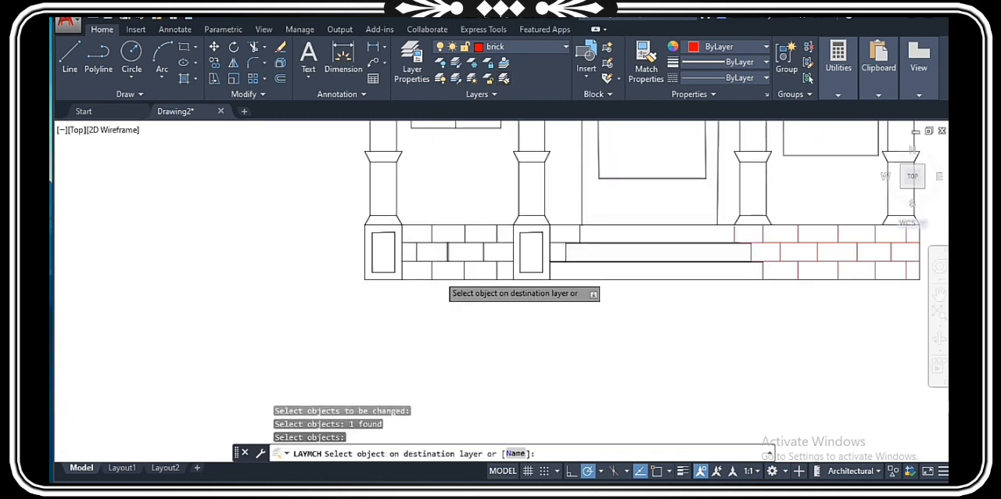
pyautogui.scroll(5, 648, 143)
pyautogui.click(641, 161)
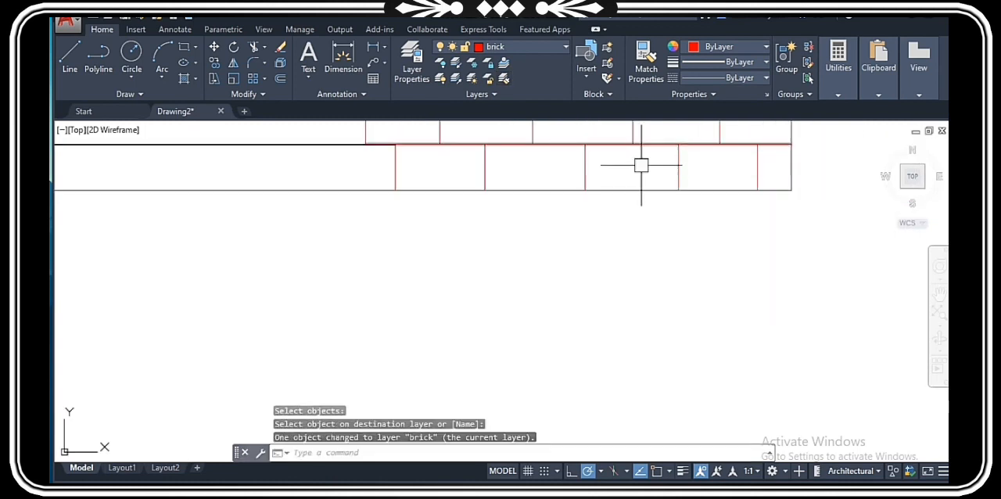
# Step: Use Match Properties to copy the red horizontal joint's properties to the remaining brick joints between the two left pedestals
pyautogui.scroll(-5, 493, 232)
pyautogui.scroll(6, 414, 237)
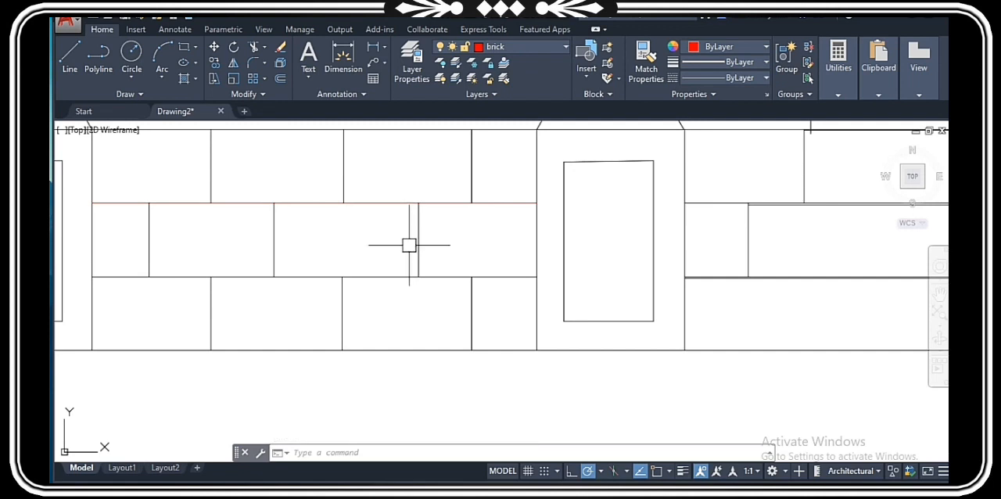
pyautogui.scroll(-4, 433, 261)
pyautogui.scroll(4, 432, 261)
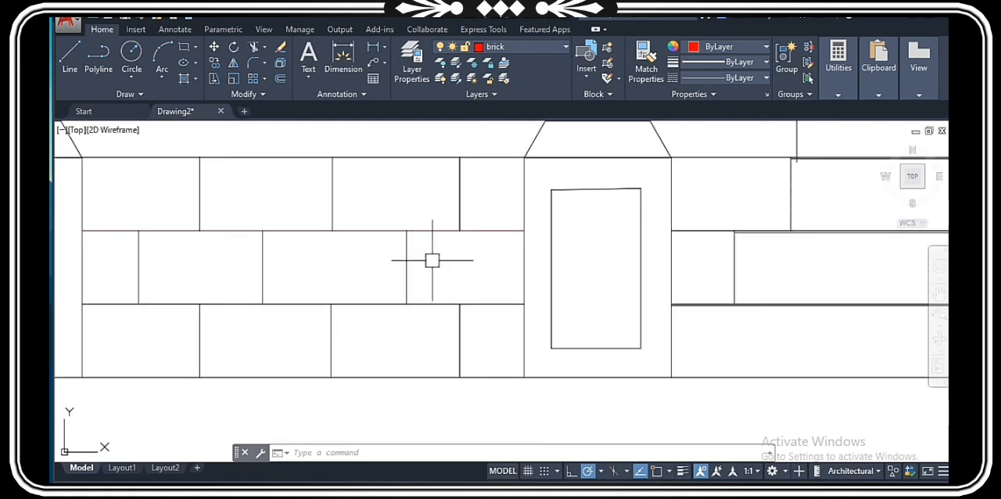
pyautogui.press('Escape')
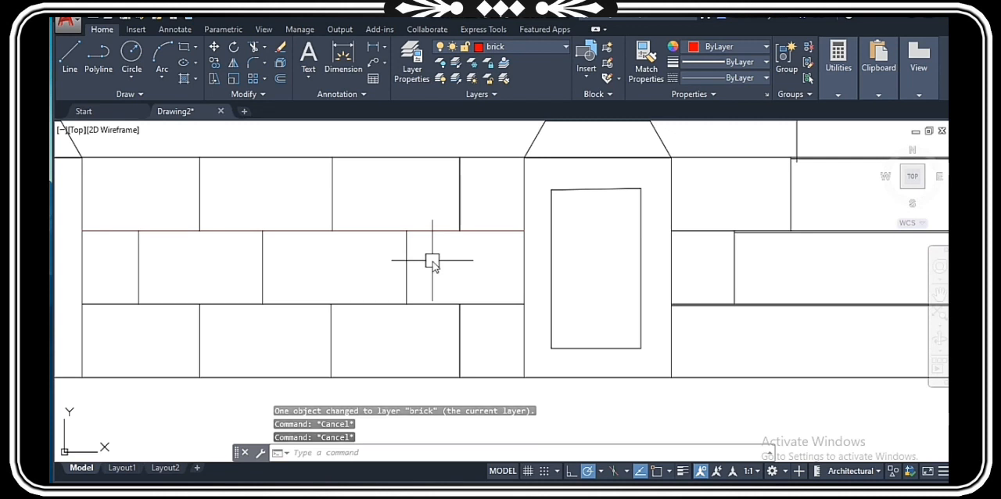
pyautogui.write('ma')
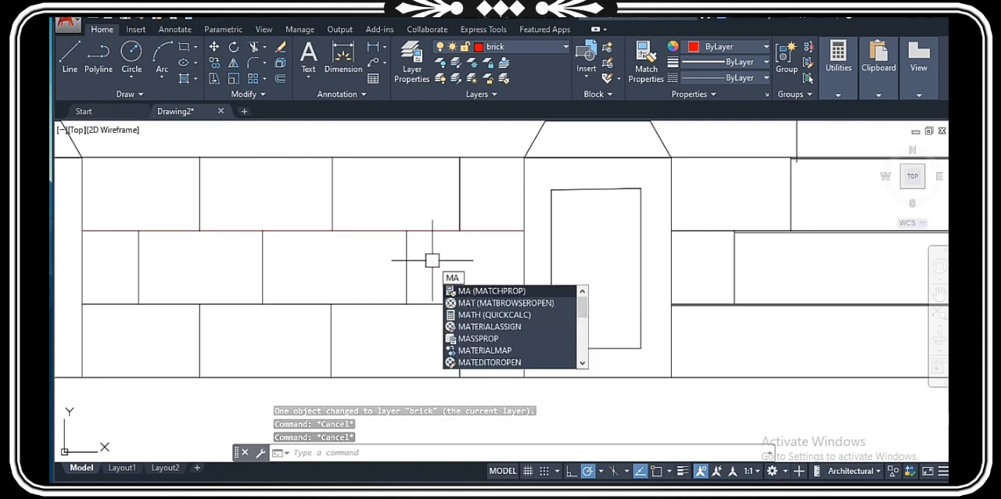
pyautogui.press('Escape')
pyautogui.write('ma')
pyautogui.press('Return')
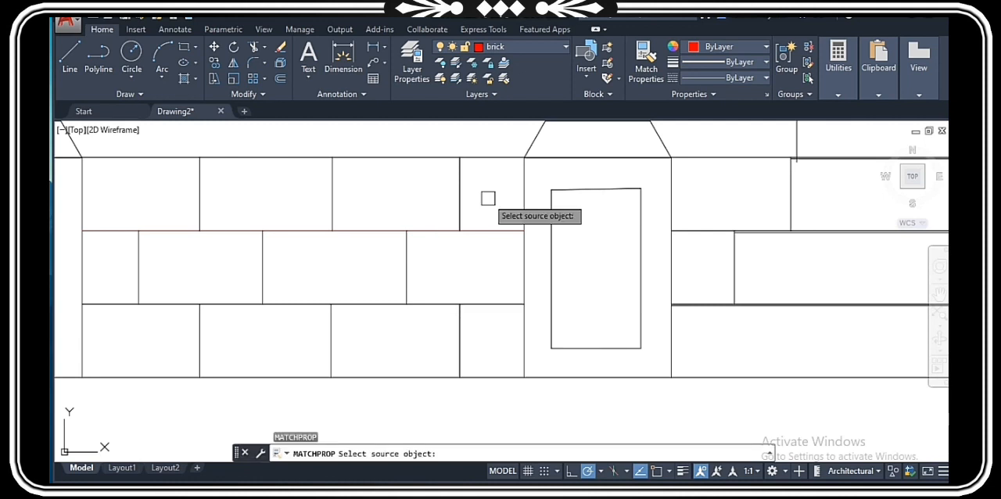
pyautogui.click(447, 232)
pyautogui.click(482, 213)
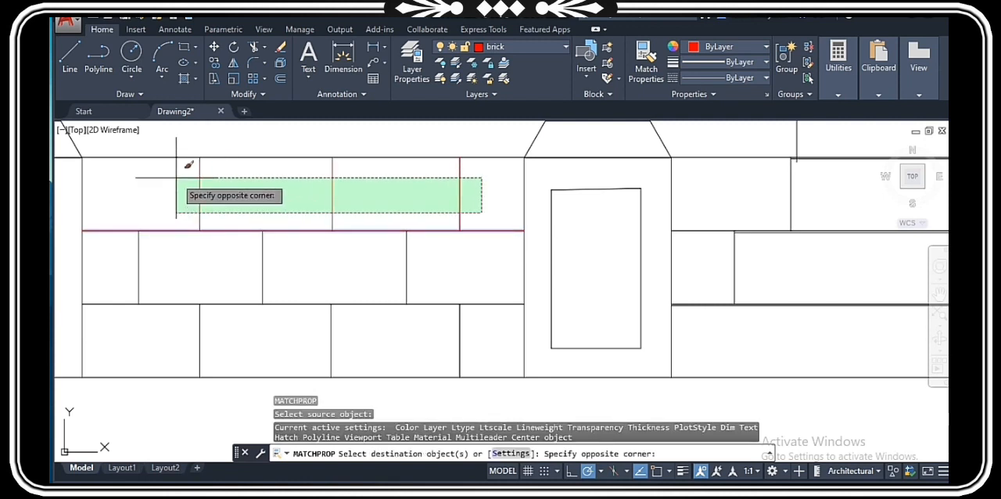
pyautogui.click(183, 175)
pyautogui.click(491, 355)
pyautogui.click(115, 208)
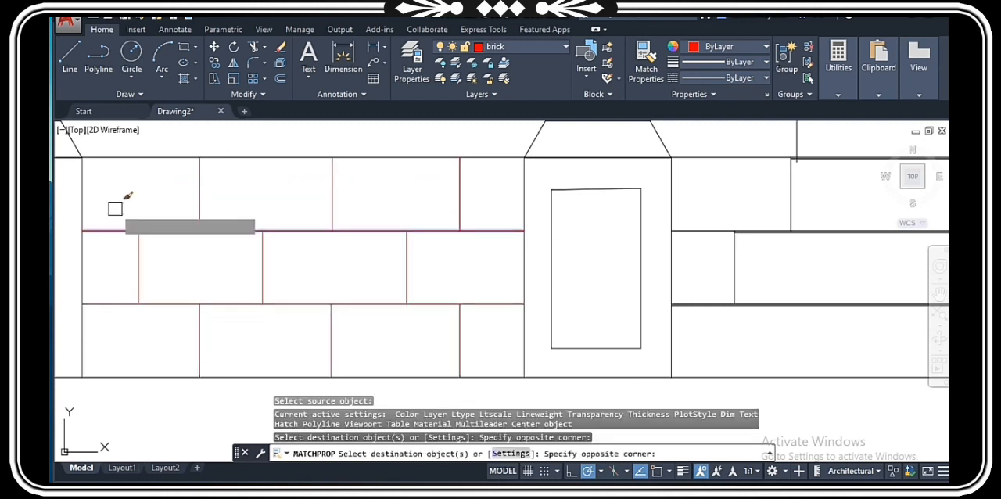
pyautogui.moveTo(591, 321); pyautogui.dragTo(394, 306, button='middle')
pyautogui.scroll(-6, 391, 315)
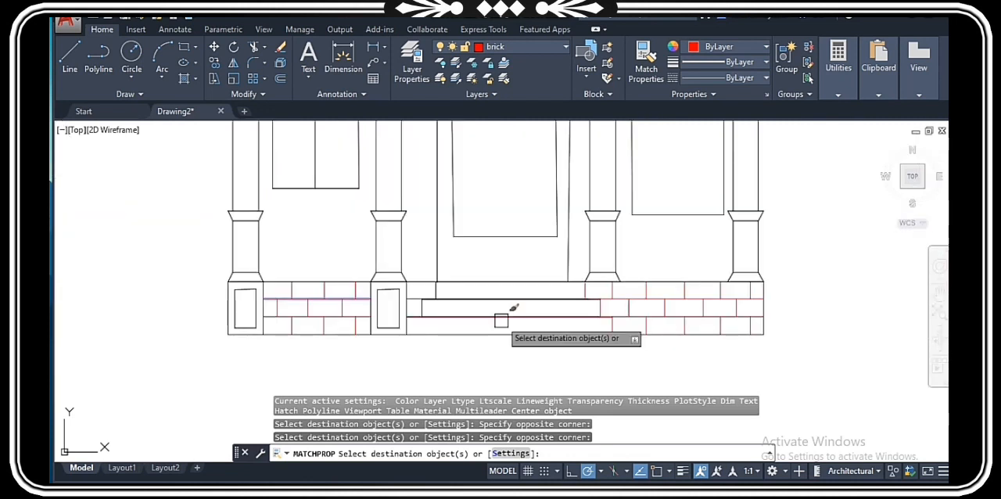
pyautogui.scroll(2, 481, 321)
pyautogui.scroll(-2, 423, 373)
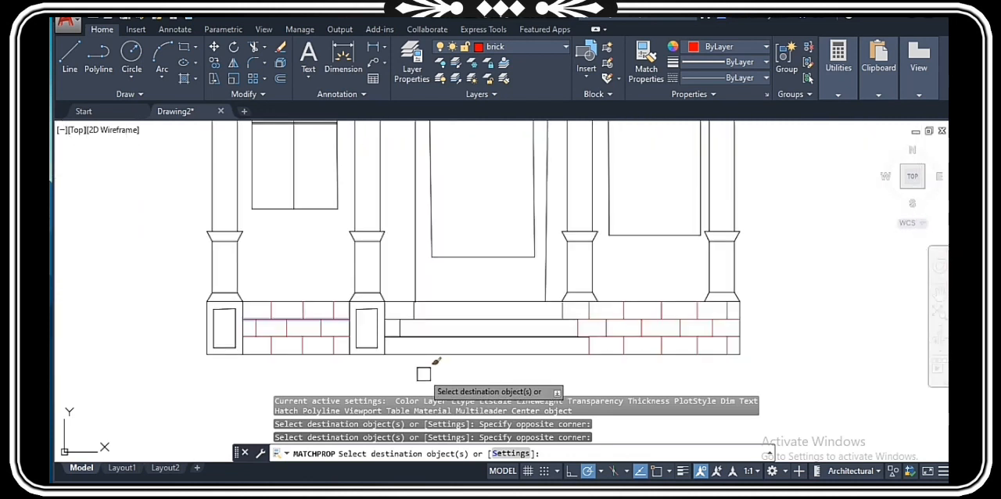
pyautogui.press('Escape')
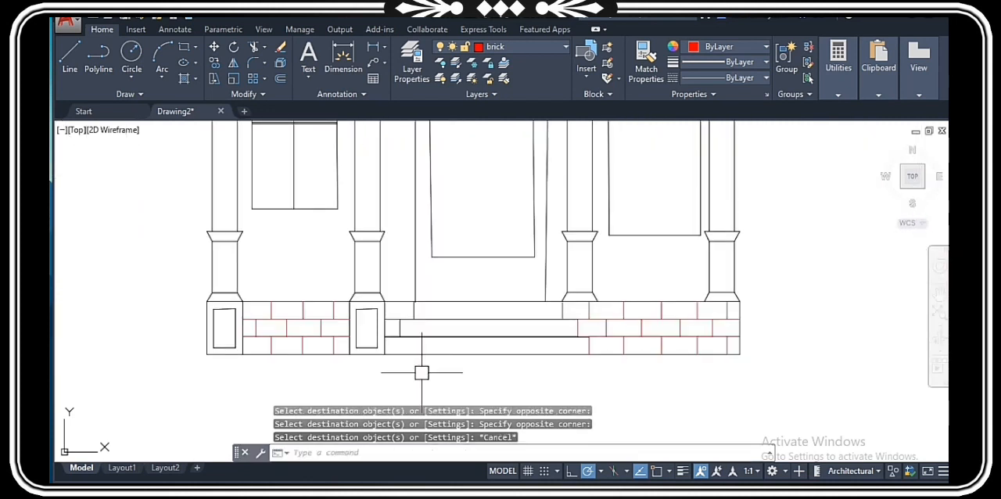
# Step: Remove the LineWeight toggle from the status bar through its customization options
pyautogui.scroll(-4, 421, 369)
pyautogui.scroll(4, 453, 342)
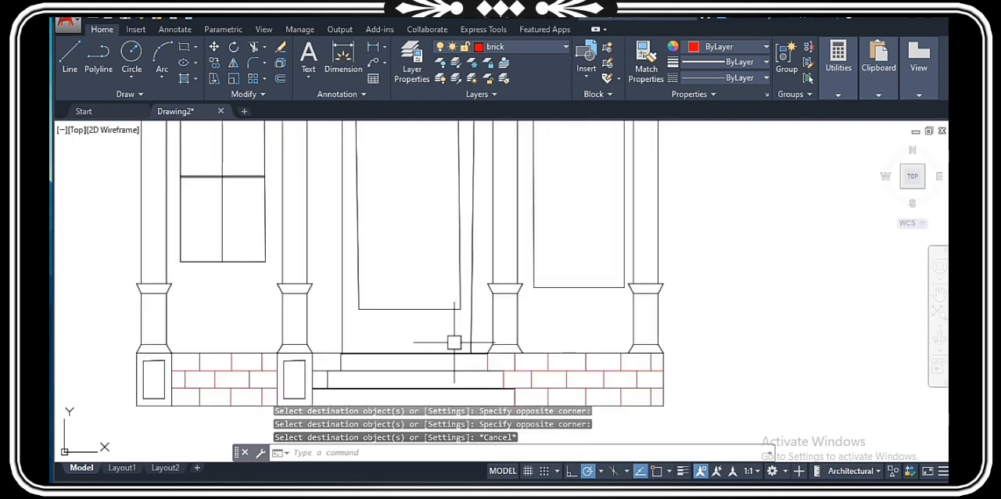
pyautogui.scroll(-4, 462, 344)
pyautogui.scroll(6, 594, 358)
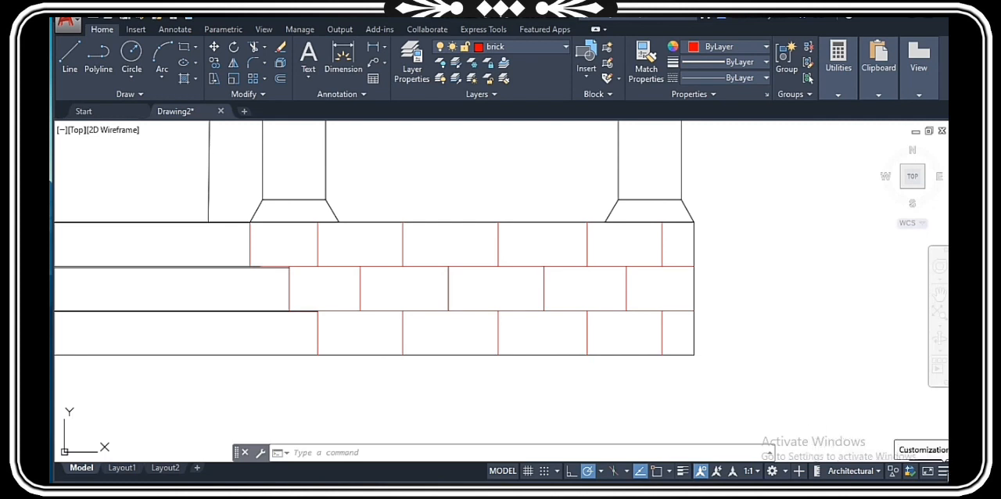
pyautogui.click(942, 470)
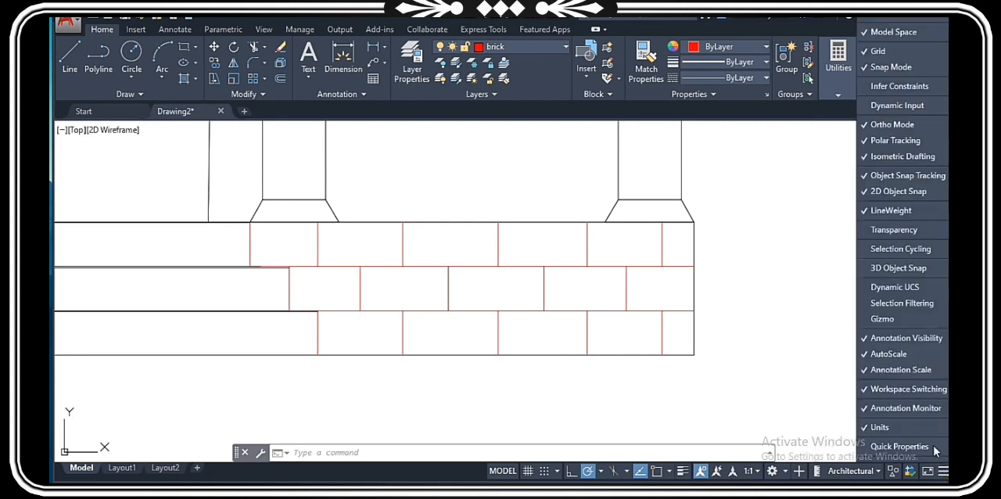
pyautogui.click(909, 210)
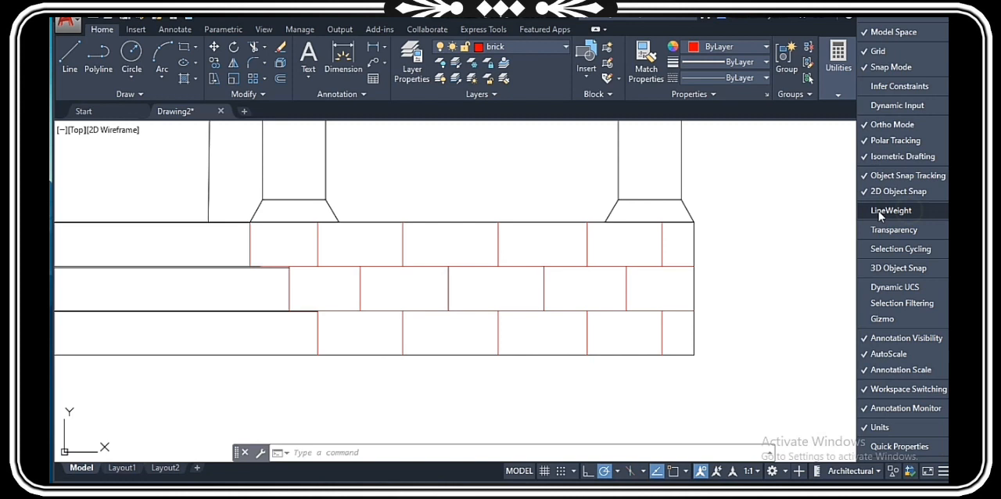
# Step: Restore the LineWeight toggle to the status bar and turn on the lineweight display for the elevation
pyautogui.click(878, 210)
pyautogui.click(831, 306)
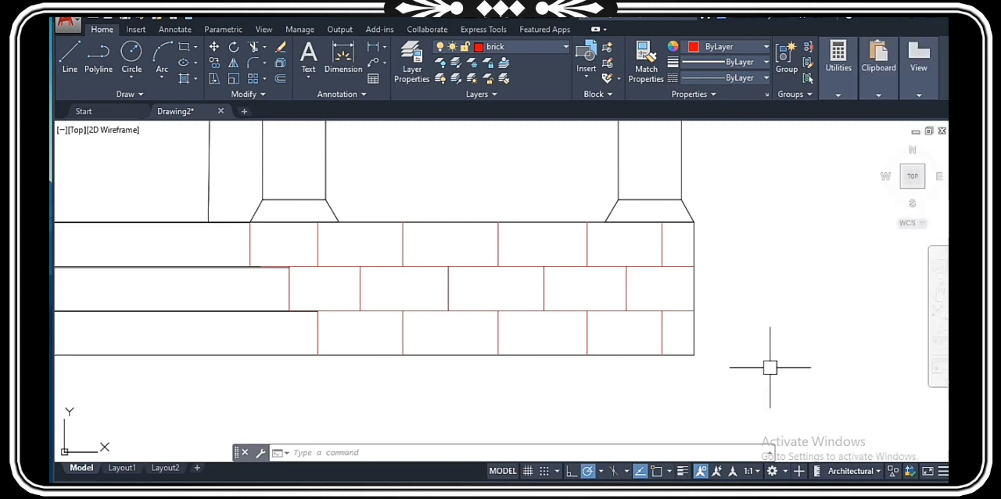
pyautogui.click(683, 472)
pyautogui.scroll(-6, 826, 284)
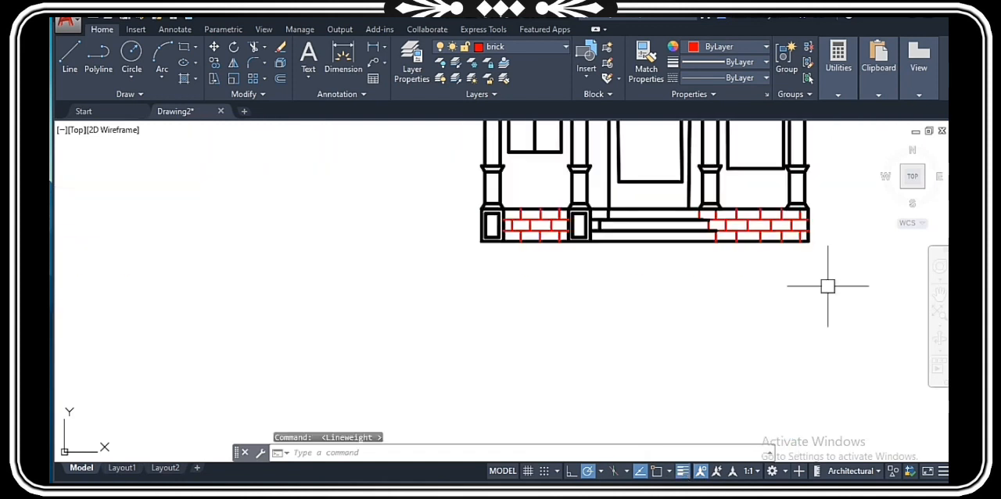
pyautogui.scroll(5, 747, 291)
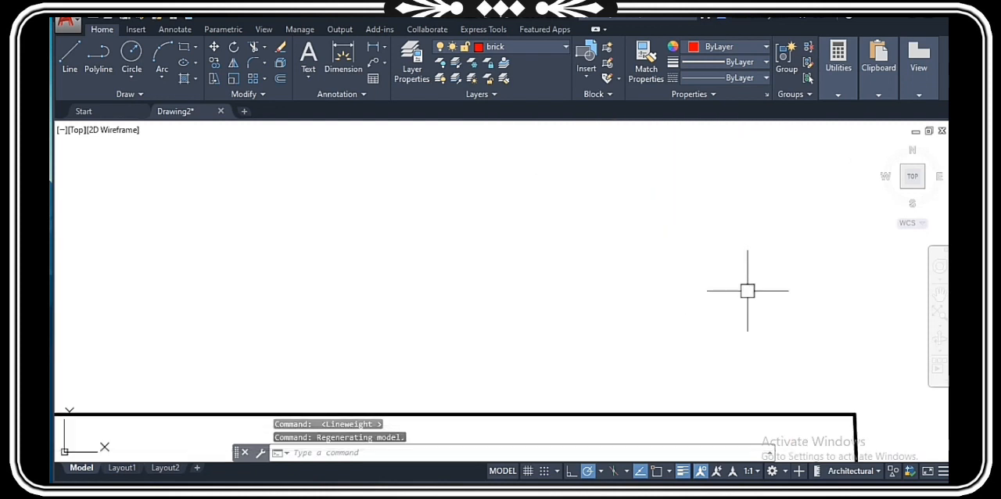
pyautogui.scroll(-2, 702, 262)
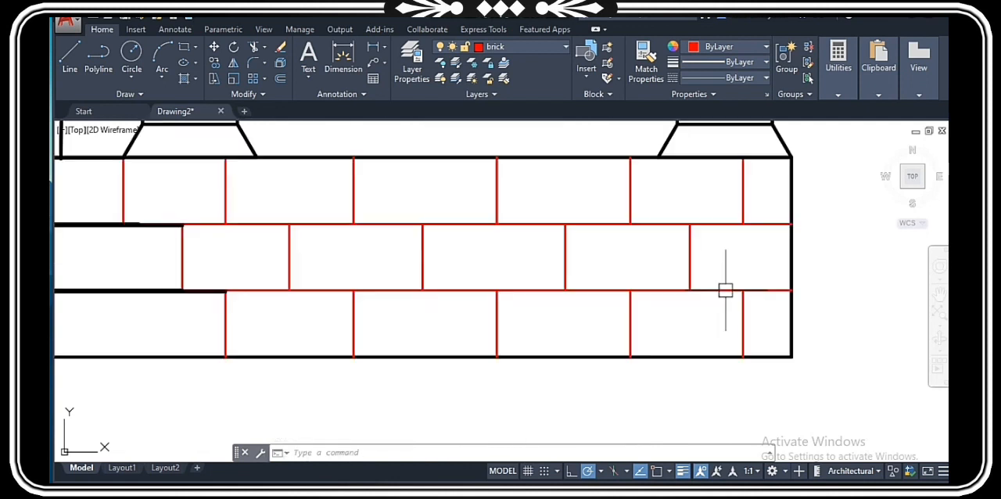
pyautogui.scroll(-3, 737, 217)
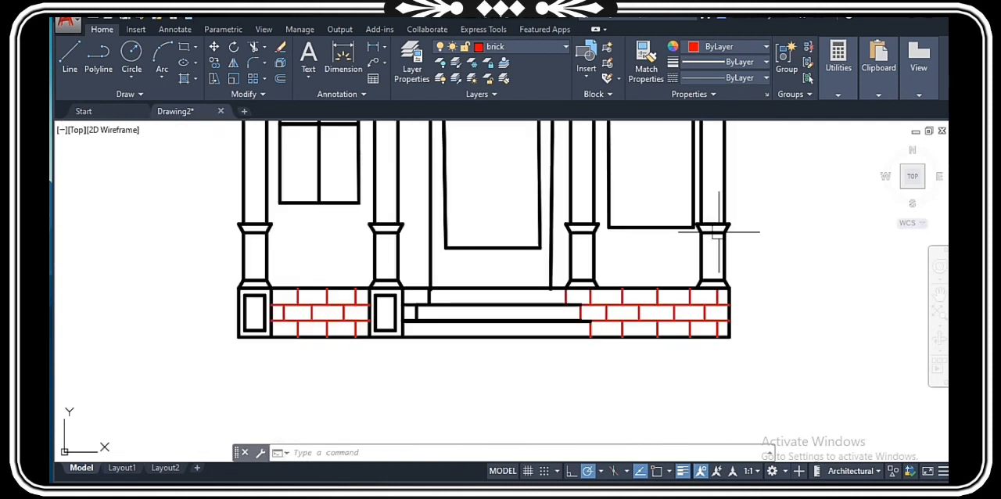
pyautogui.scroll(-3, 707, 256)
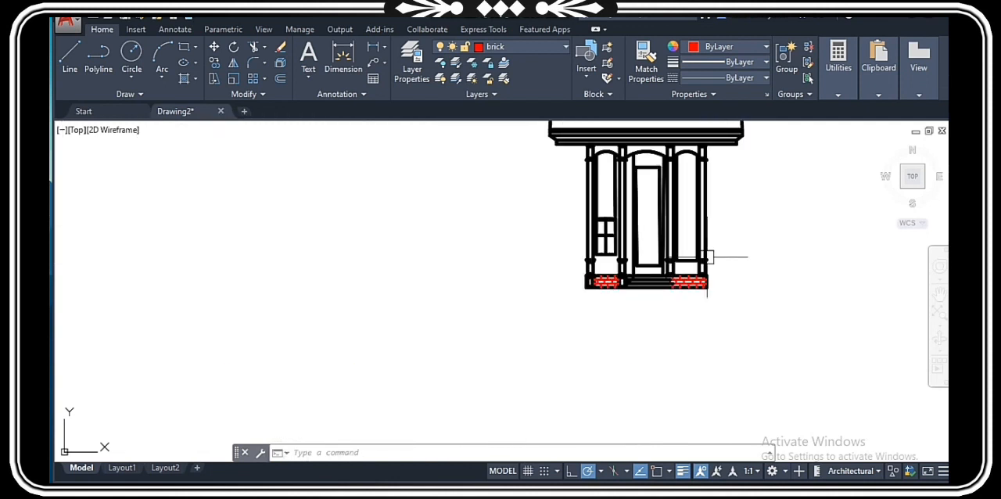
# Step: Set the lineweight of the three long horizontal lines across the roof cornice to 0.18 mm
pyautogui.scroll(8, 752, 127)
pyautogui.moveTo(754, 125); pyautogui.dragTo(787, 246, button='middle')
pyautogui.scroll(4, 628, 378)
pyautogui.click(717, 327)
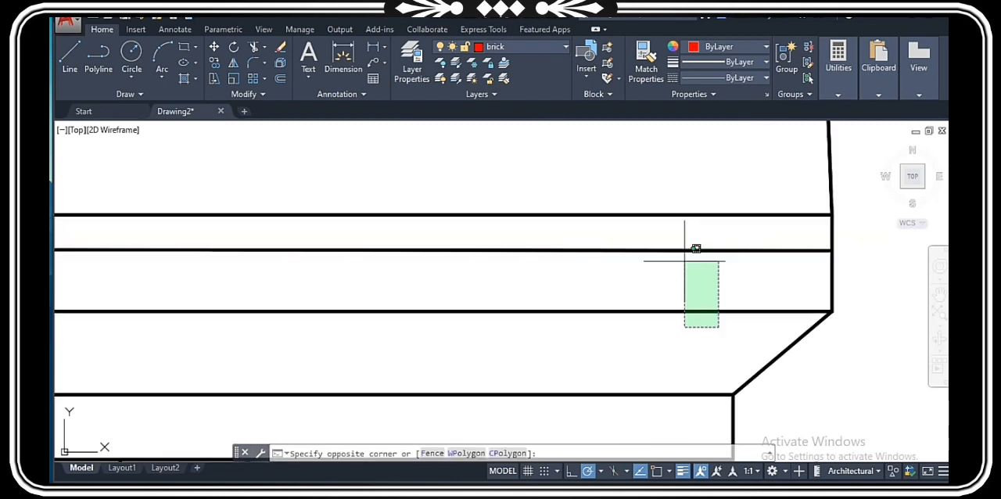
pyautogui.scroll(-8, 638, 189)
pyautogui.click(638, 189)
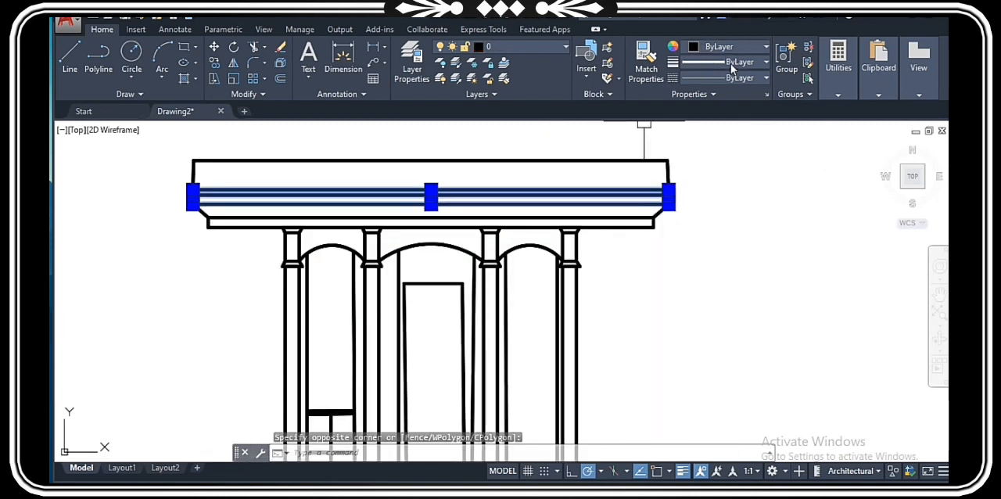
pyautogui.click(735, 62)
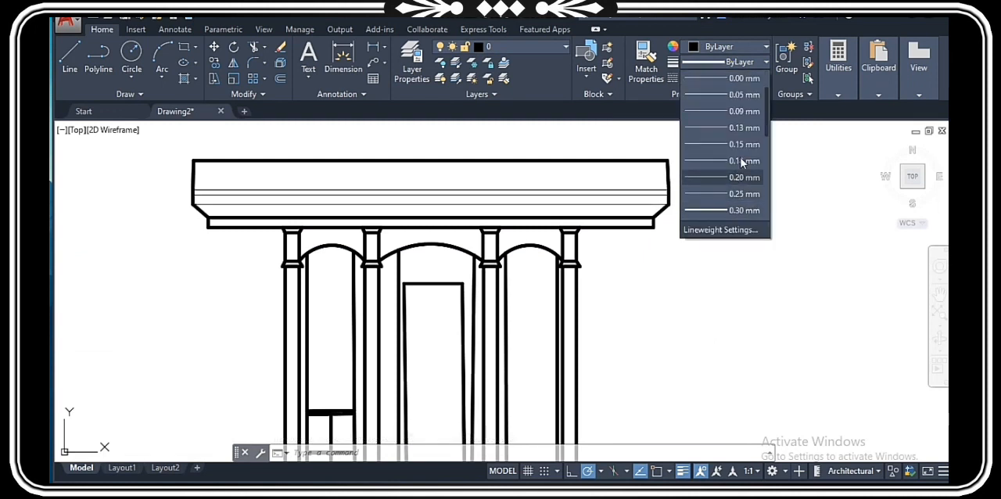
pyautogui.click(735, 160)
pyautogui.scroll(4, 581, 212)
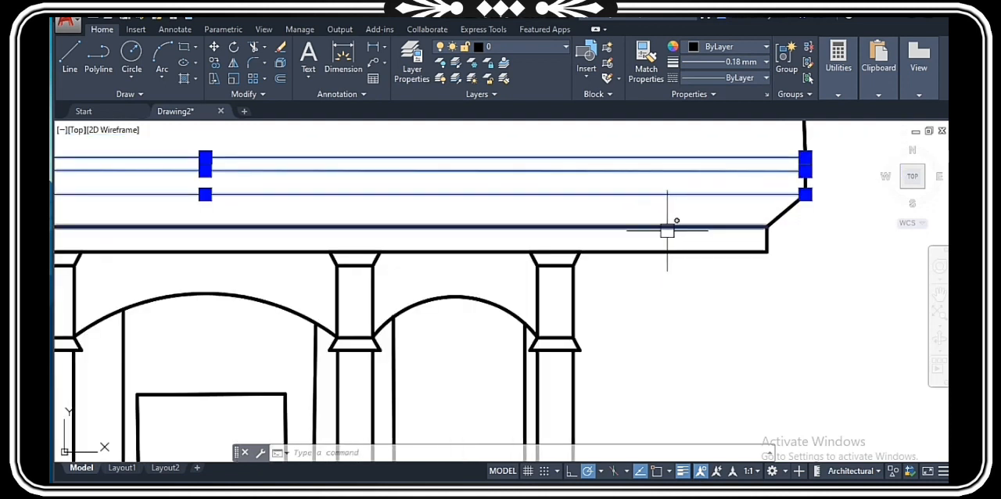
pyautogui.press('Escape')
pyautogui.scroll(-6, 663, 233)
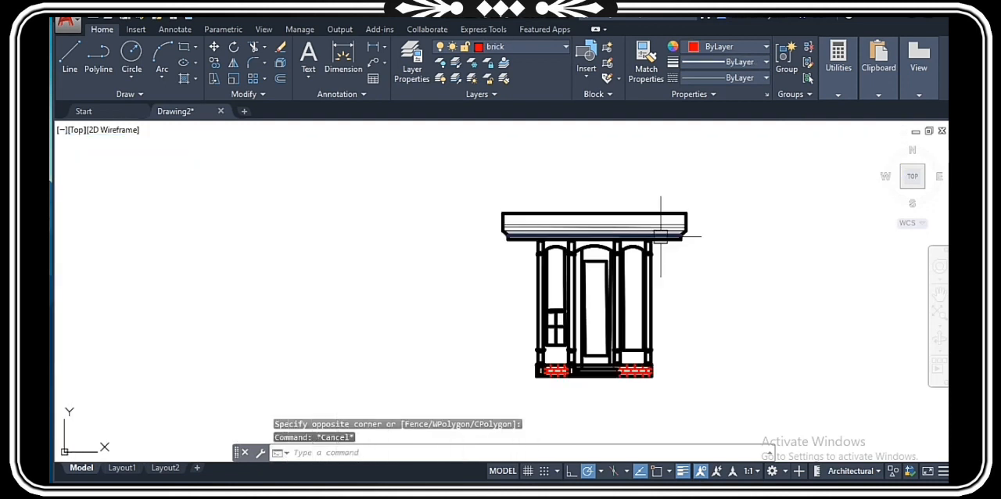
# Step: Assign the three arch curves between the columns to the arch layer
pyautogui.scroll(5, 660, 236)
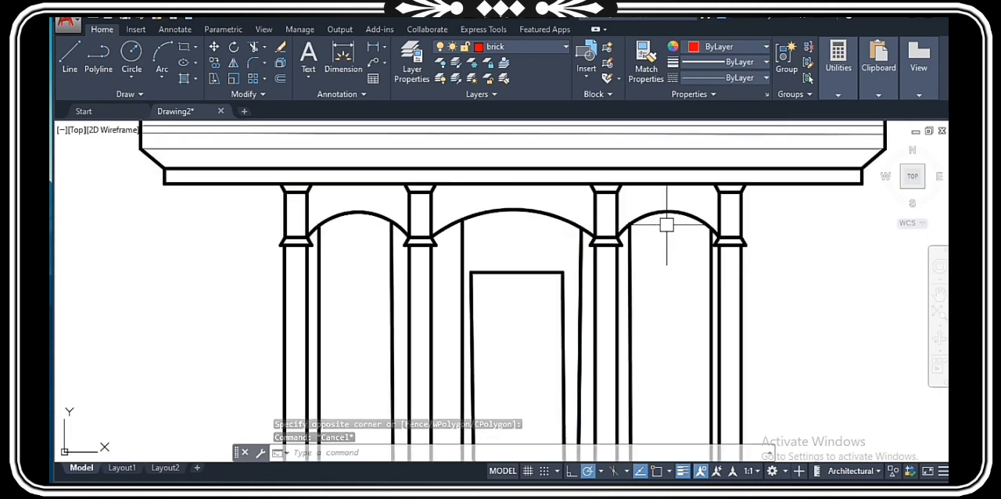
pyautogui.click(666, 225)
pyautogui.scroll(4, 442, 197)
pyautogui.click(500, 47)
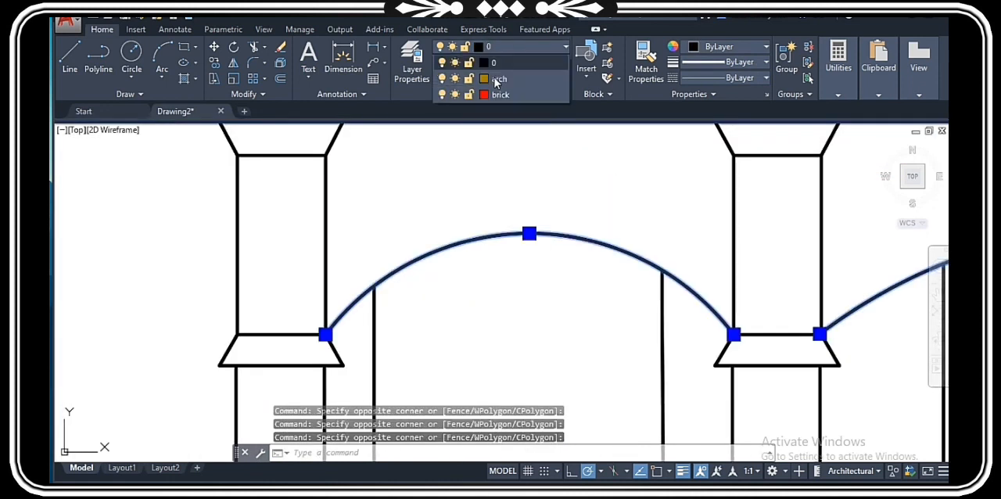
pyautogui.click(494, 79)
pyautogui.scroll(-3, 473, 270)
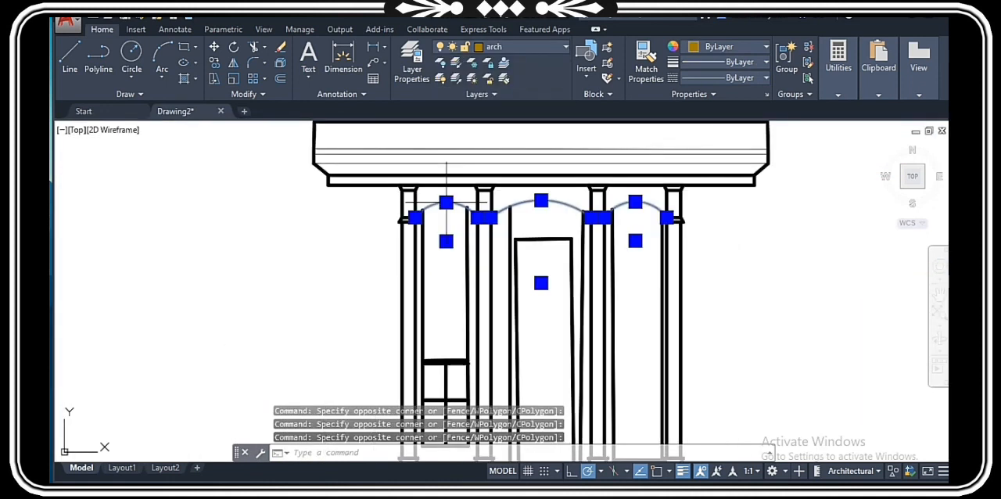
pyautogui.scroll(1, 476, 265)
pyautogui.press('Escape')
pyautogui.press('Escape')
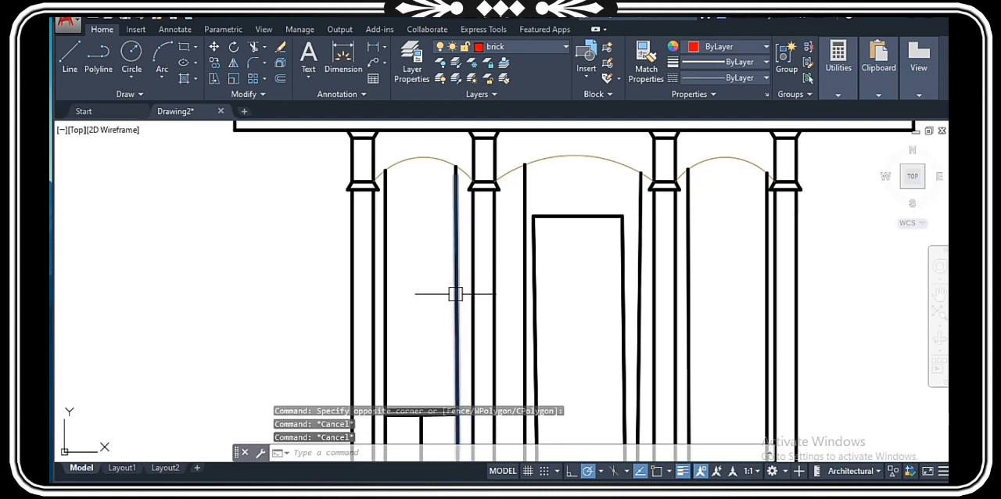
# Step: Select the right opening's outline, the central door frame and the left window with its side lines, and set their lineweight to 0.15 mm
pyautogui.moveTo(460, 379); pyautogui.dragTo(456, 253, button='middle')
pyautogui.moveTo(450, 196); pyautogui.dragTo(458, 253, button='middle')
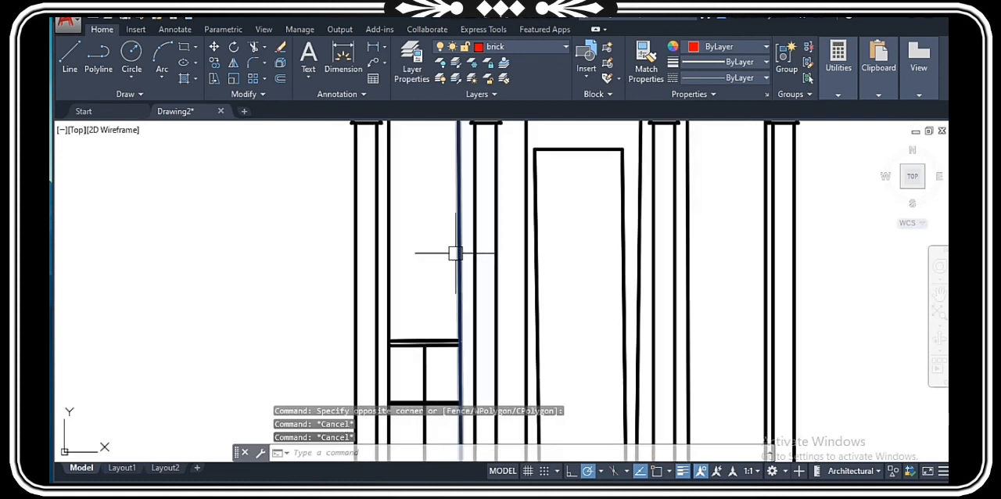
pyautogui.scroll(-5, 460, 253)
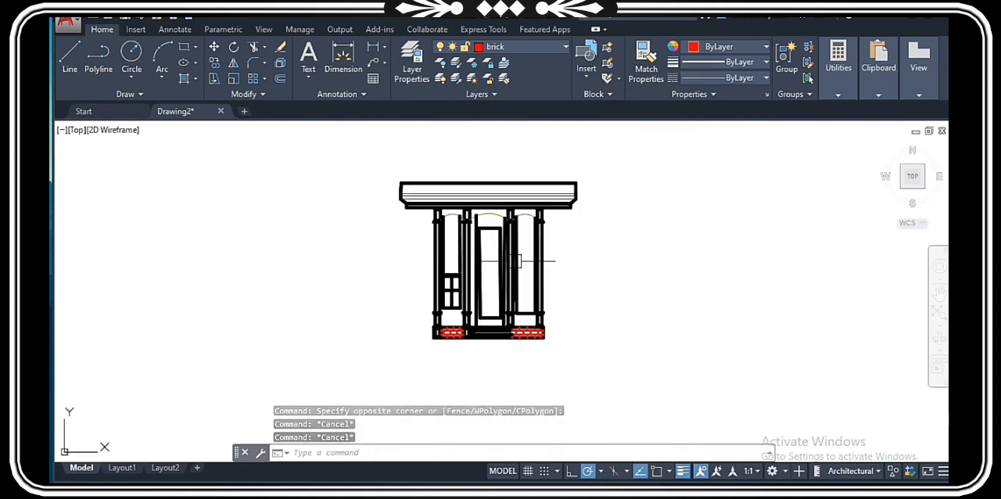
pyautogui.scroll(5, 521, 259)
pyautogui.click(533, 246)
pyautogui.click(456, 205)
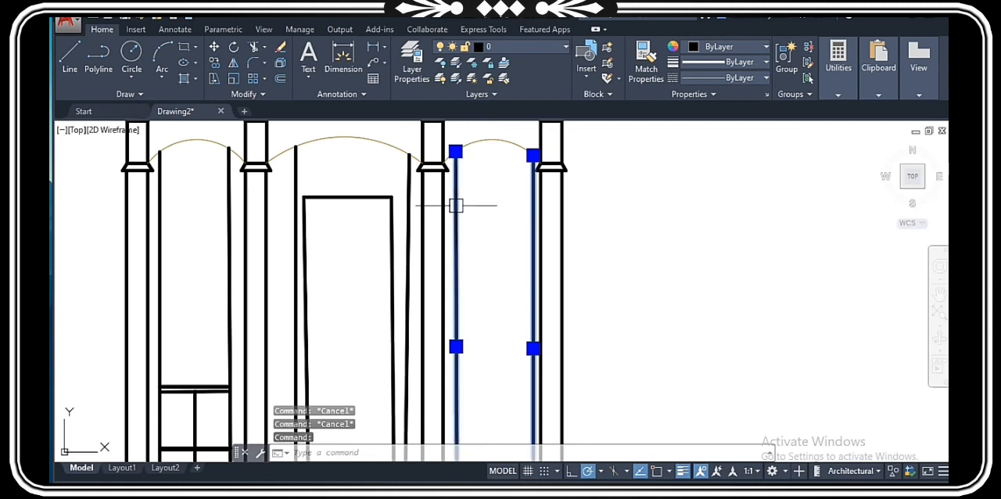
pyautogui.scroll(6, 326, 369)
pyautogui.click(503, 331)
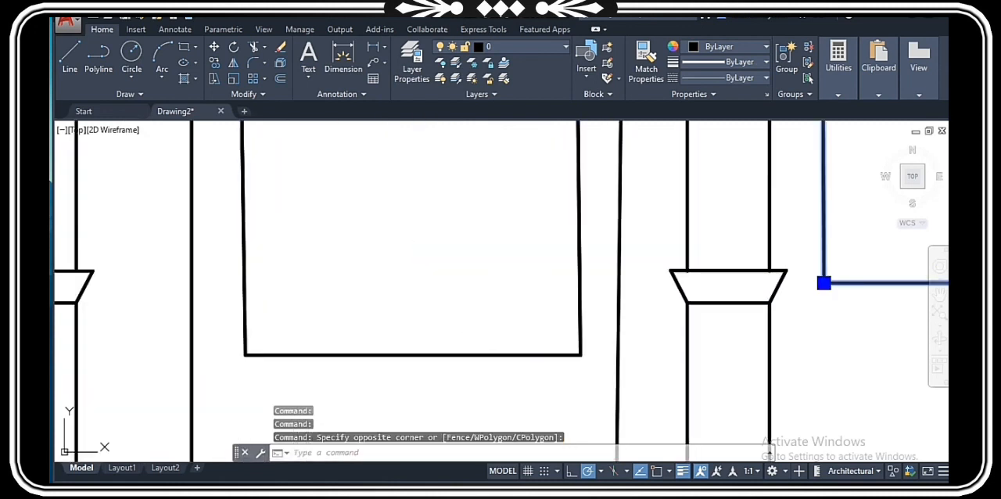
pyautogui.scroll(-4, 495, 323)
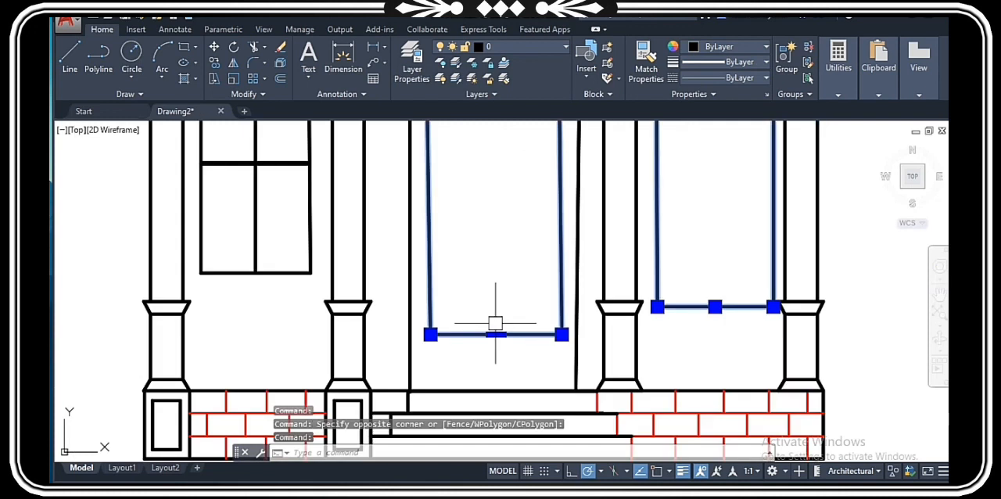
pyautogui.scroll(-4, 495, 323)
pyautogui.click(429, 298)
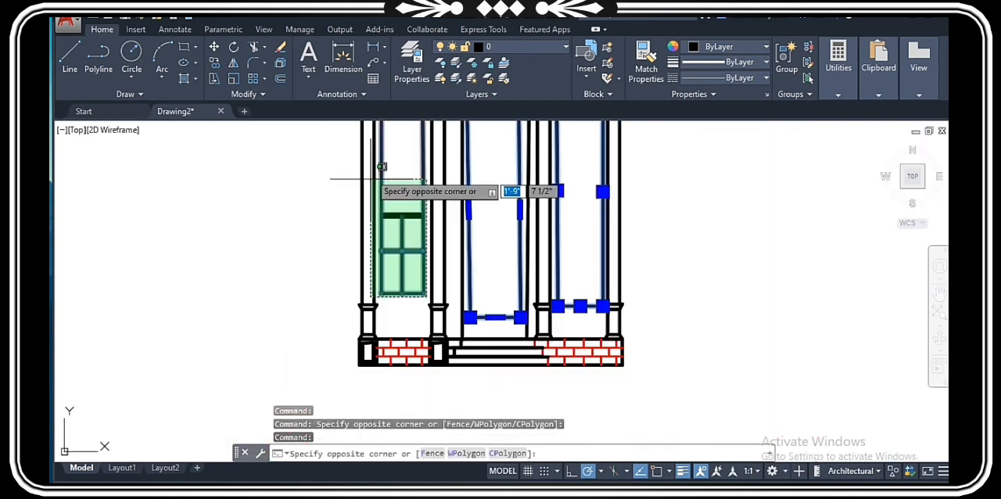
pyautogui.click(381, 174)
pyautogui.scroll(-5, 382, 174)
pyautogui.scroll(9, 382, 143)
pyautogui.scroll(6, 436, 257)
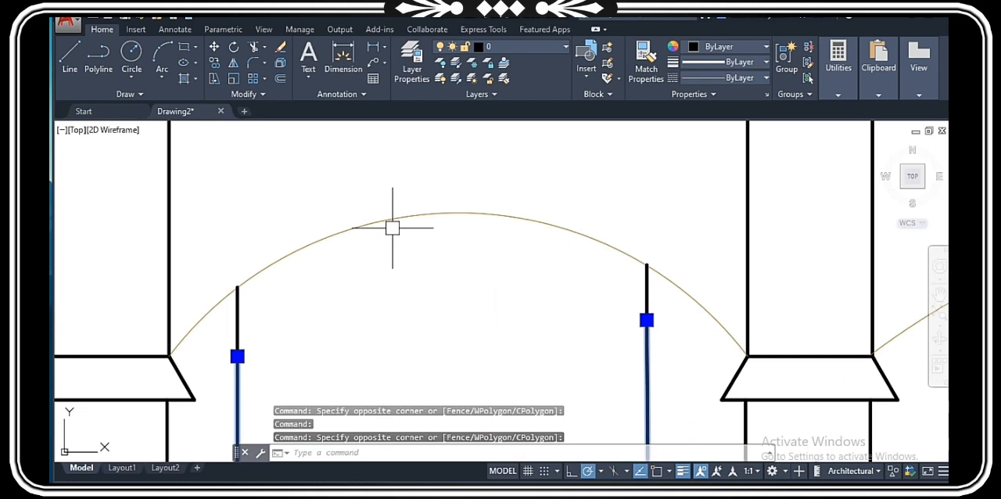
pyautogui.scroll(2, 487, 261)
pyautogui.click(486, 261)
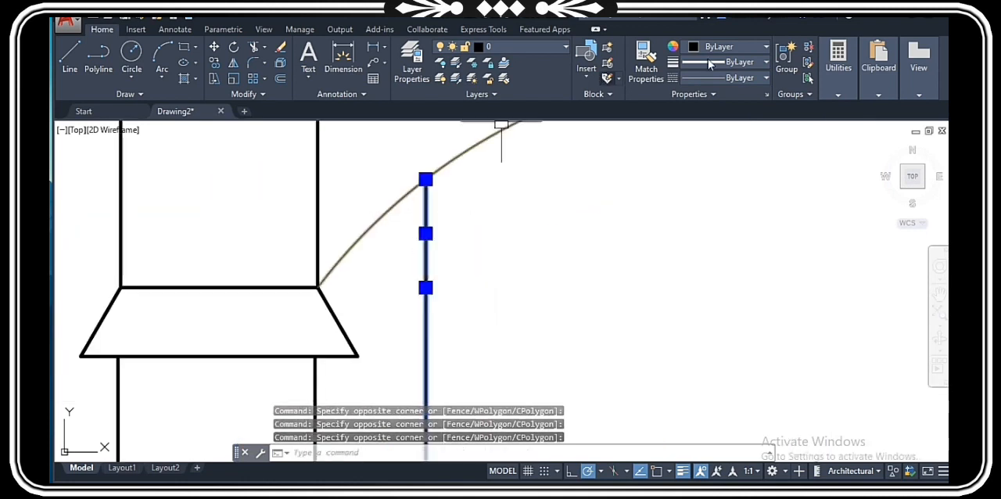
pyautogui.click(738, 62)
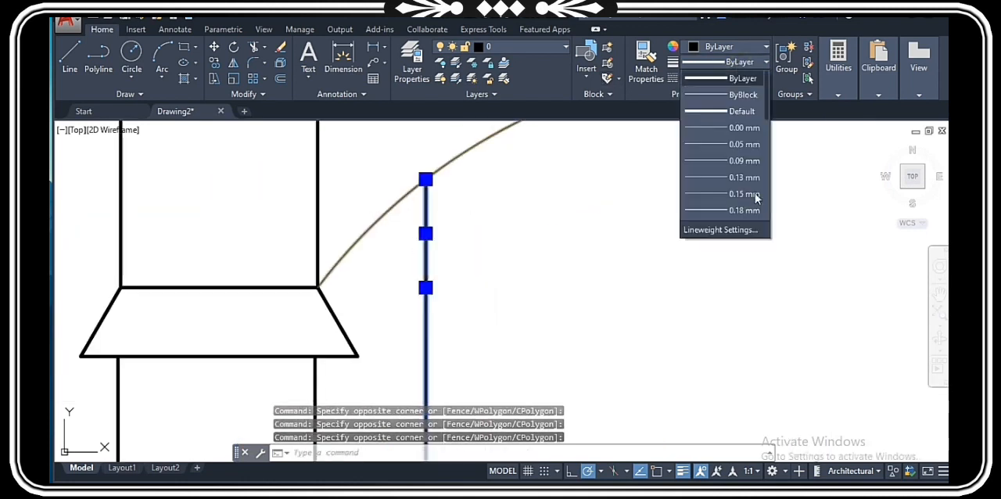
pyautogui.click(742, 194)
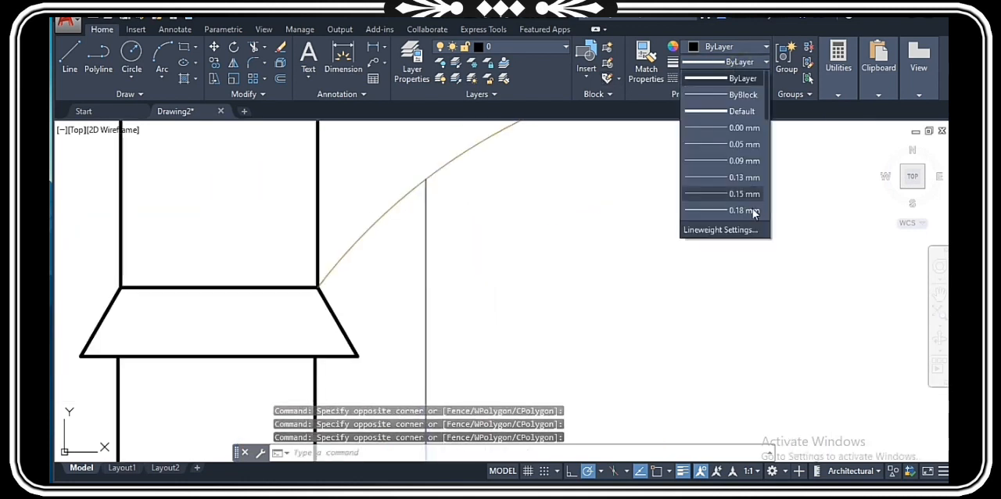
# Step: Set the color of the selected door, window and opening lines to Blue
pyautogui.click(729, 45)
pyautogui.click(729, 44)
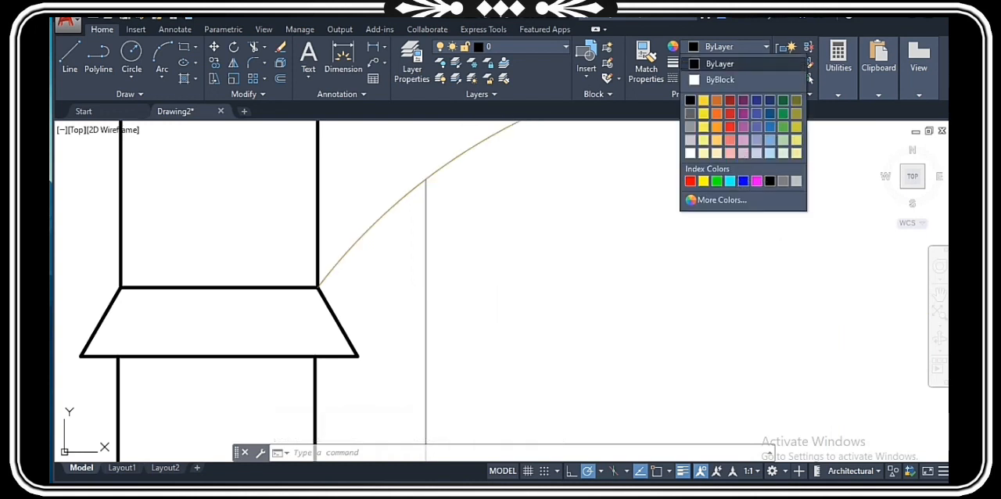
pyautogui.click(749, 182)
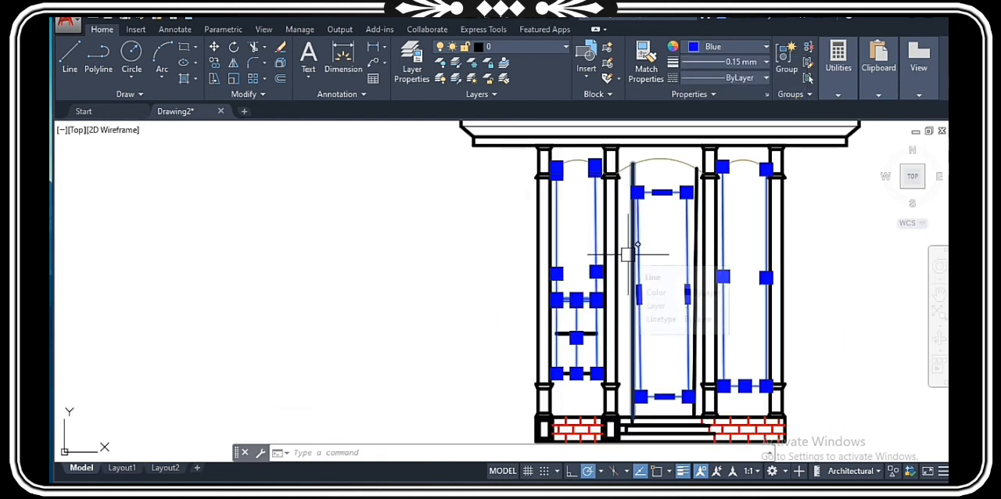
pyautogui.press('Escape')
pyautogui.scroll(-2, 601, 258)
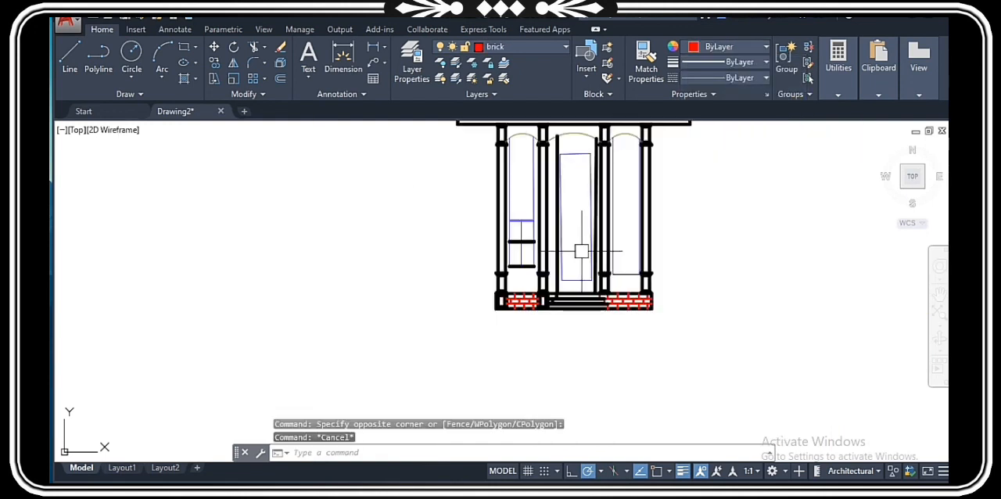
# Step: Use Match Properties to copy the blue door frame line's properties to the left window's middle and bottom horizontal bars
pyautogui.scroll(4, 581, 154)
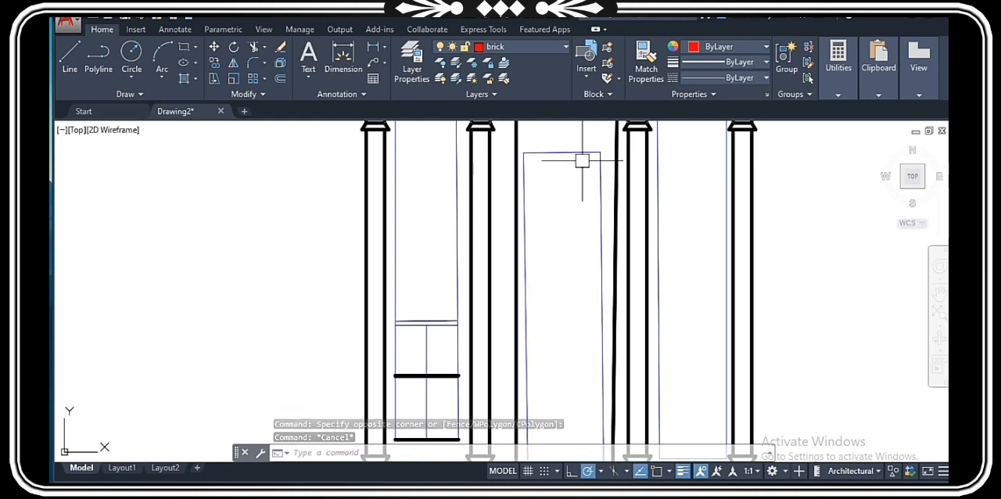
pyautogui.scroll(-6, 582, 162)
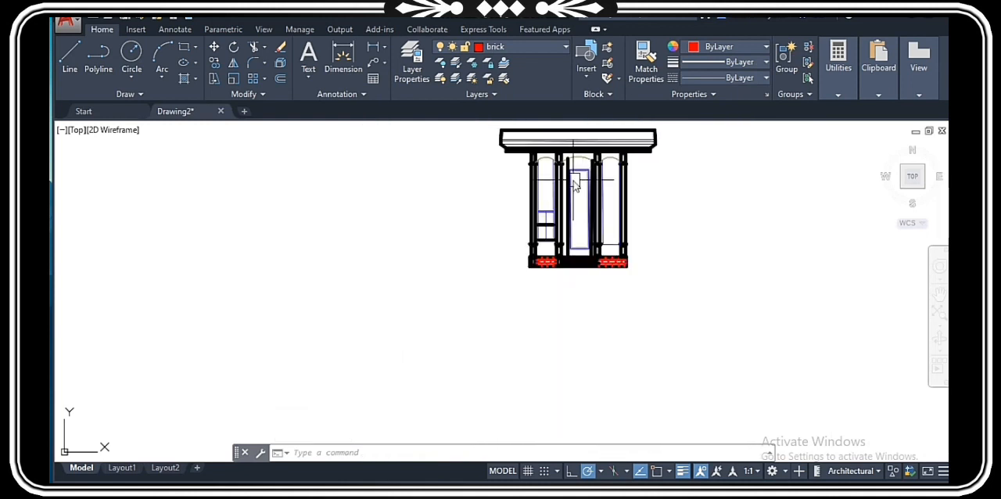
pyautogui.write('a')
pyautogui.press('Return')
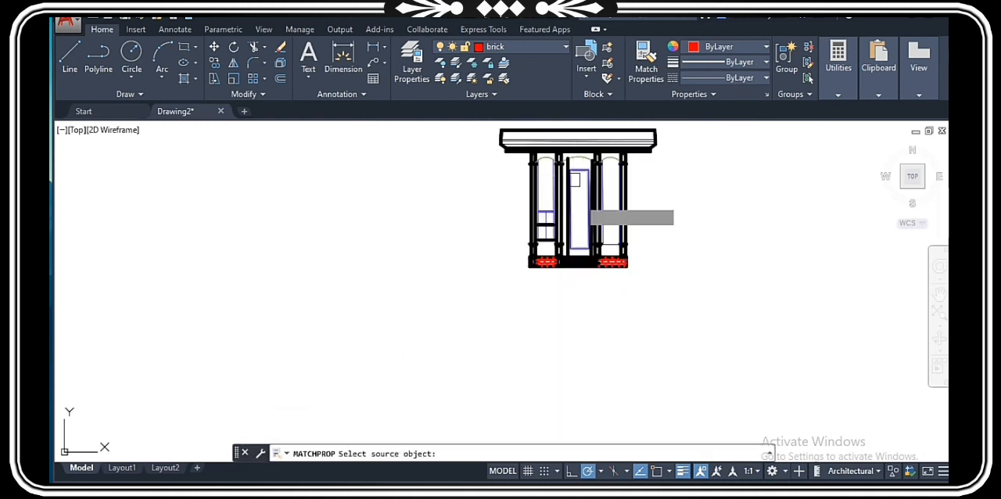
pyautogui.scroll(8, 575, 180)
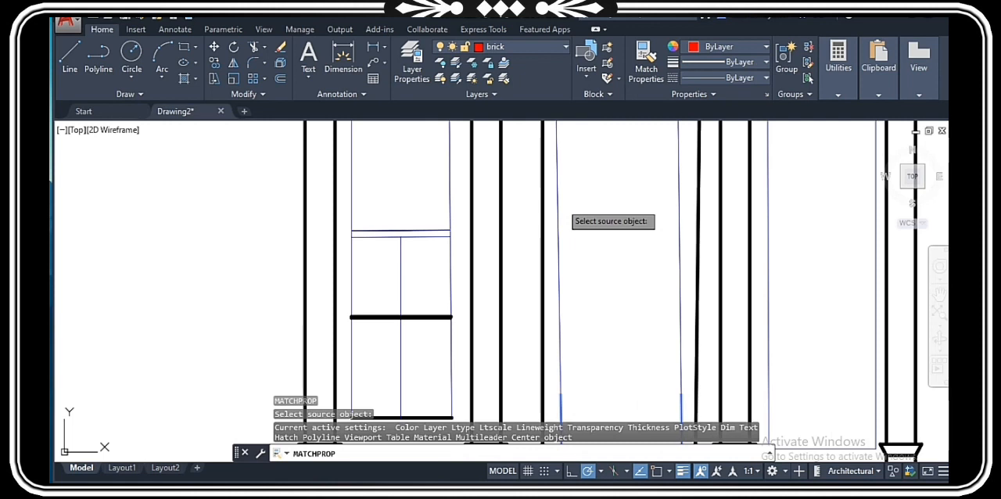
pyautogui.click(418, 305)
pyautogui.click(387, 328)
pyautogui.scroll(3, 400, 329)
pyautogui.click(364, 306)
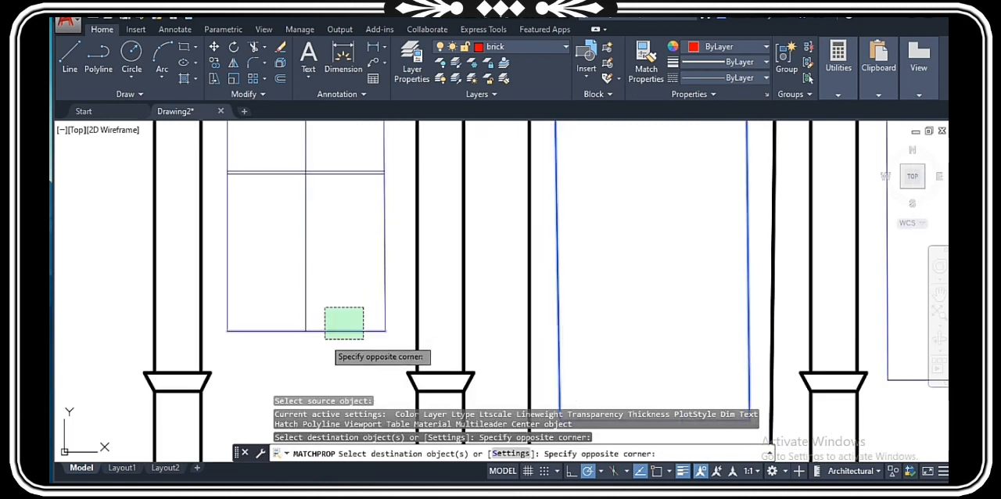
pyautogui.click(324, 339)
pyautogui.scroll(-7, 350, 336)
pyautogui.press('Escape')
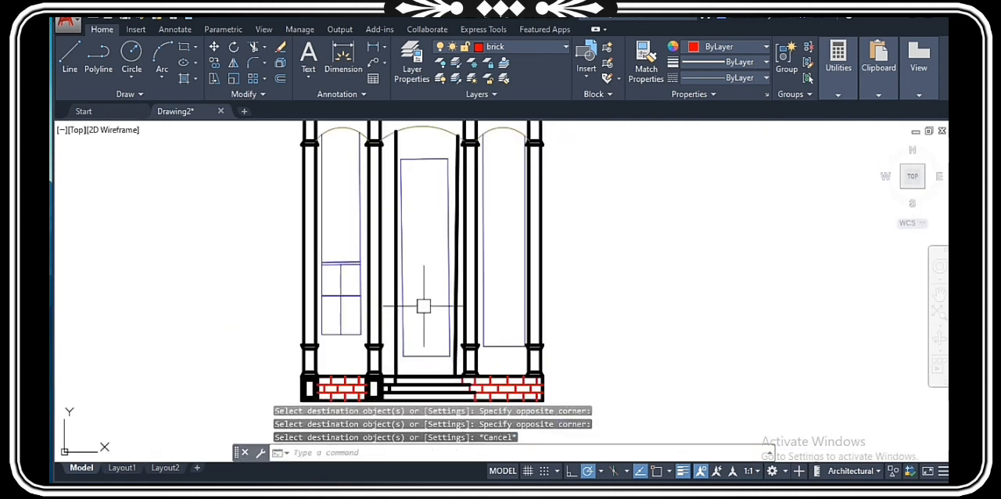
pyautogui.scroll(-3, 422, 299)
pyautogui.scroll(5, 457, 228)
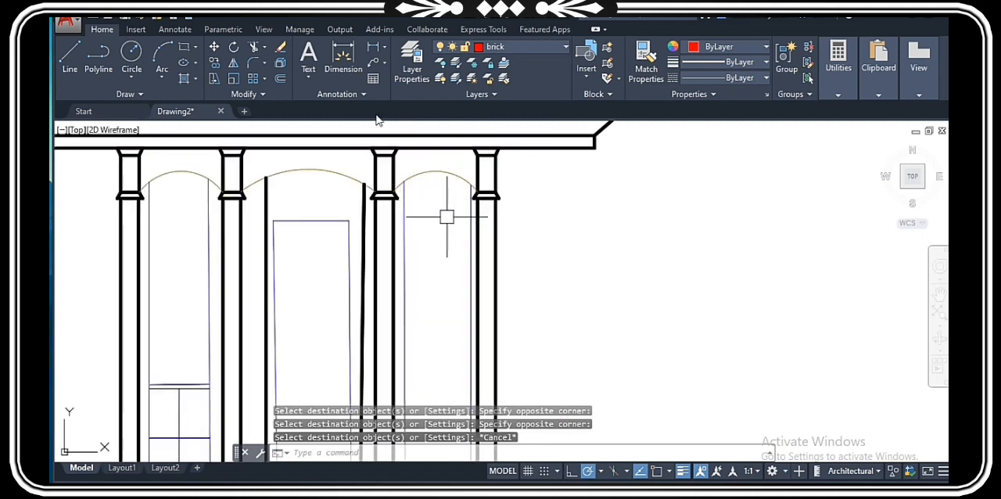
# Step: Make layer 0 the current layer in place of the brick layer
pyautogui.scroll(-4, 491, 265)
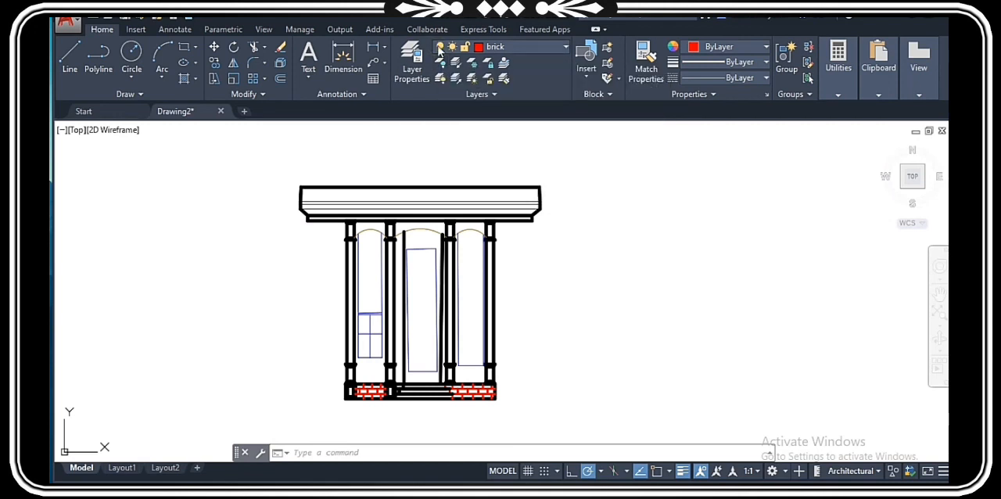
pyautogui.click(438, 46)
pyautogui.click(438, 48)
pyautogui.click(511, 46)
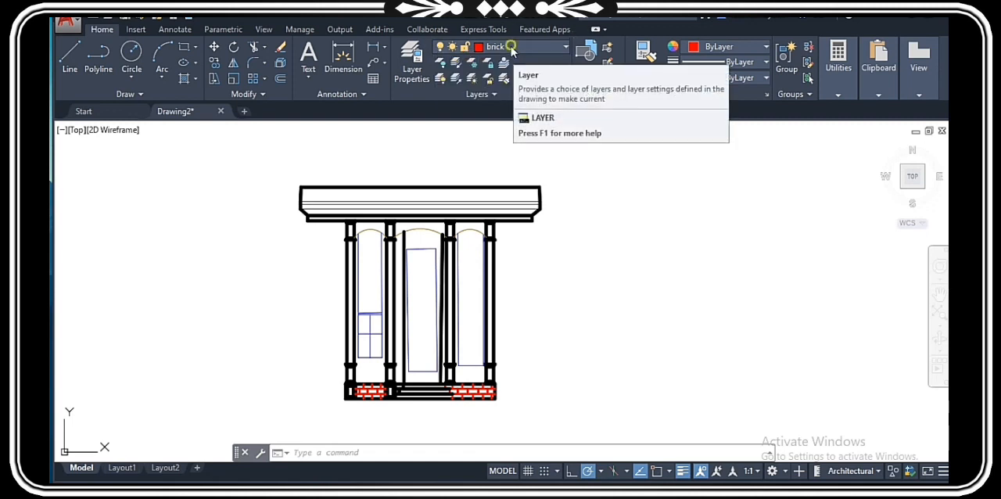
pyautogui.click(488, 60)
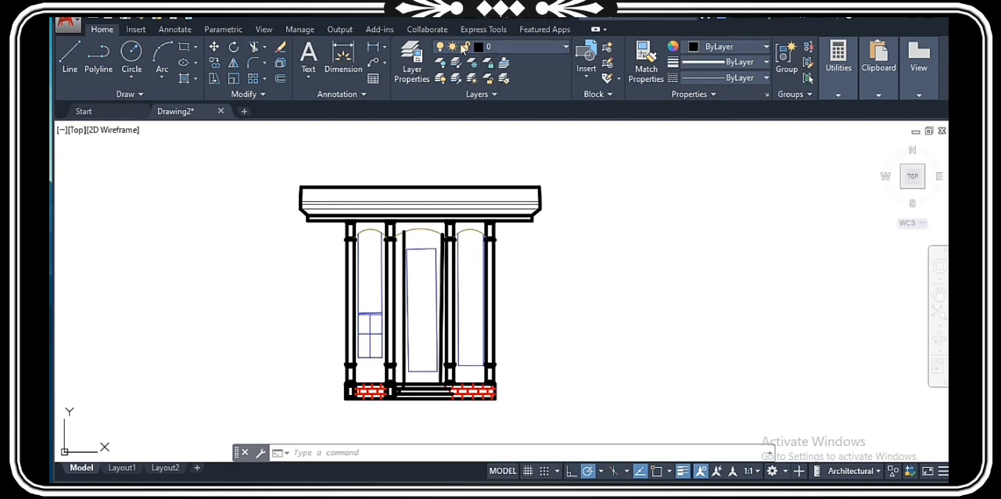
# Step: Turn off the brick layer by picking one of the red brick lines at the building's base
pyautogui.click(440, 63)
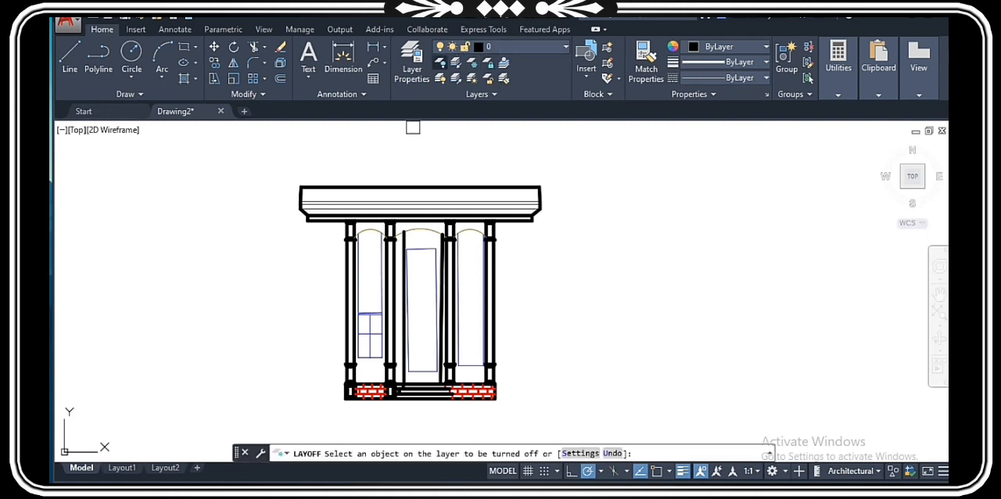
pyautogui.scroll(5, 362, 368)
pyautogui.scroll(-4, 395, 294)
pyautogui.scroll(8, 398, 297)
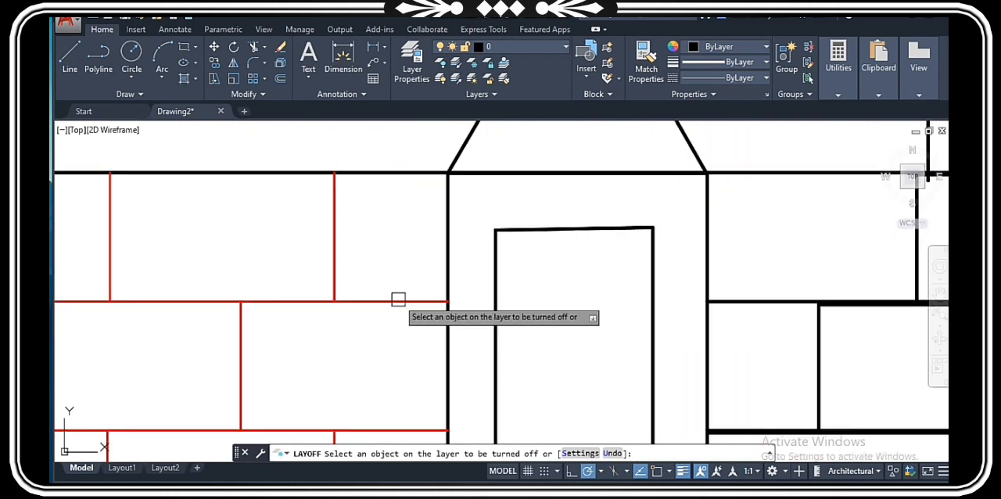
pyautogui.click(398, 297)
pyautogui.scroll(-3, 386, 274)
pyautogui.scroll(-4, 386, 273)
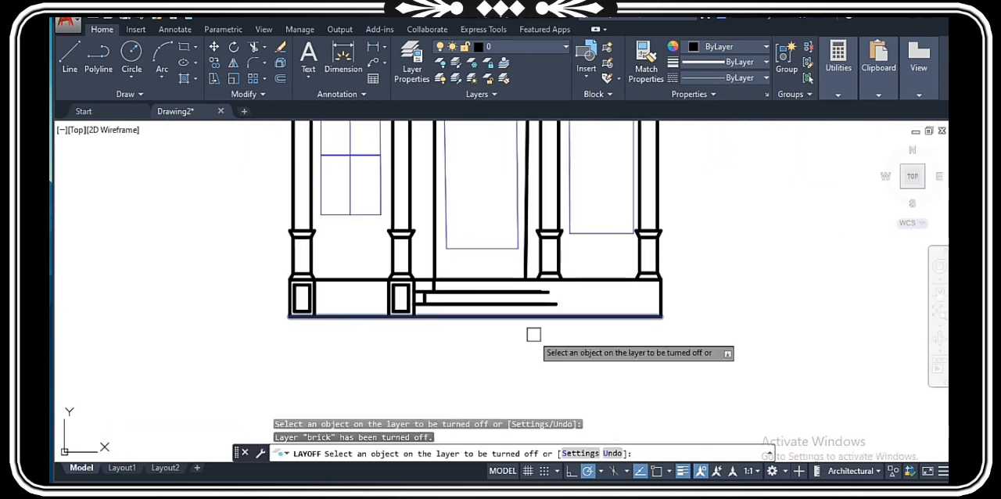
pyautogui.scroll(-2, 532, 333)
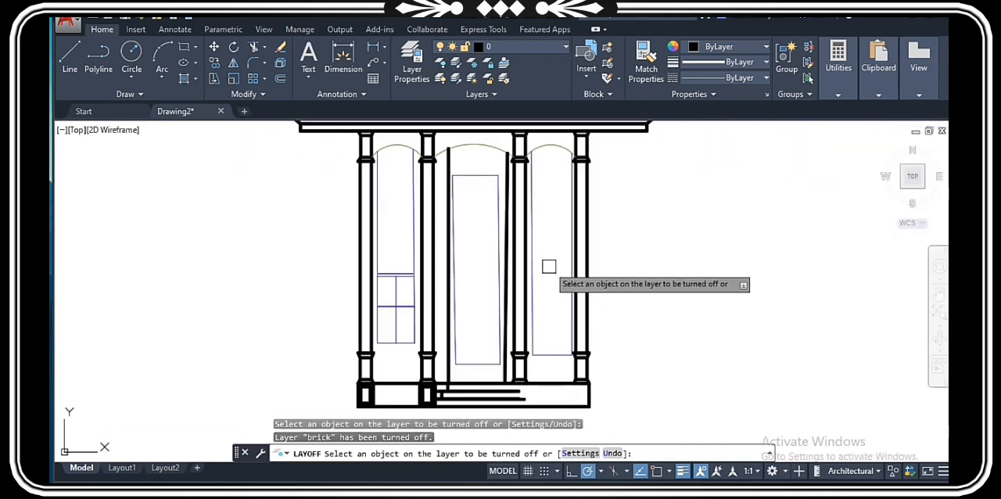
# Step: Turn off the arch layer by picking the middle arch curve, and turn off the current layer 0 as well
pyautogui.scroll(4, 480, 157)
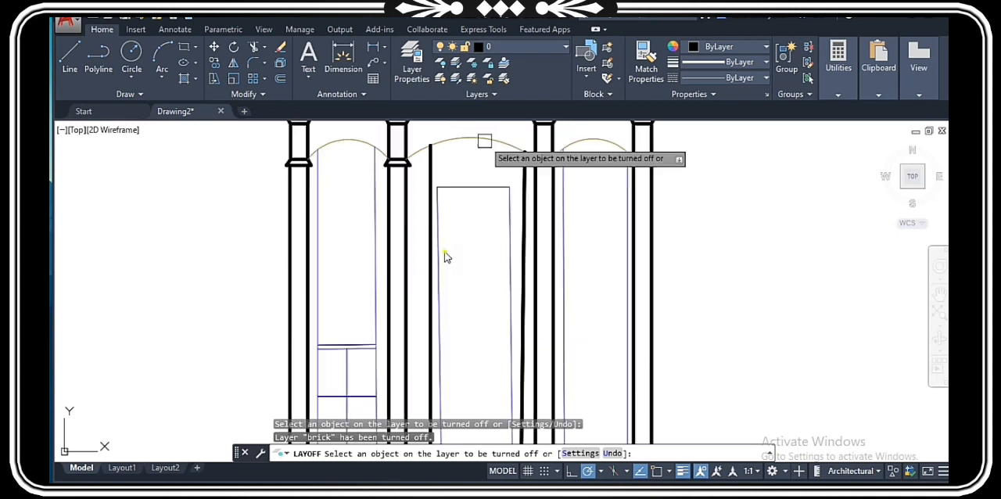
pyautogui.click(496, 143)
pyautogui.click(478, 218)
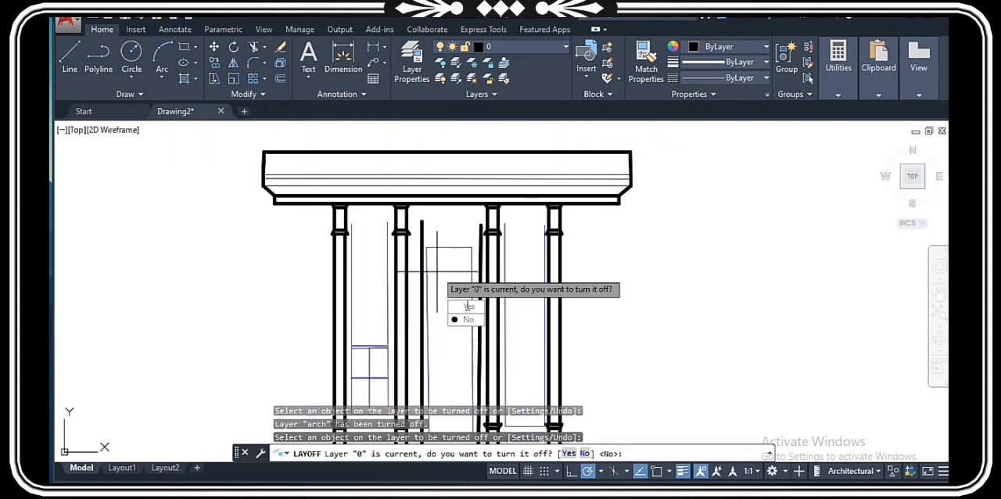
pyautogui.click(466, 310)
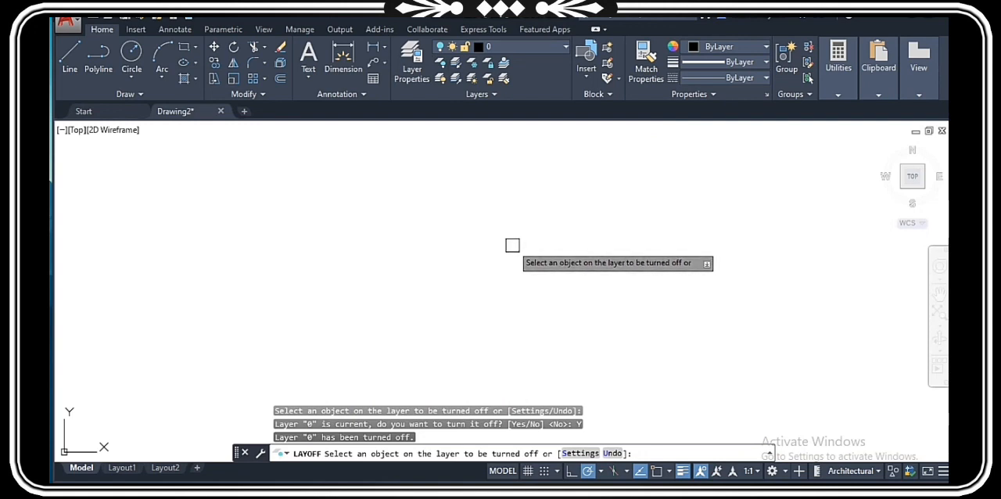
pyautogui.press('Escape')
# Step: Turn all the drawing's layers back on
pyautogui.scroll(-2, 511, 244)
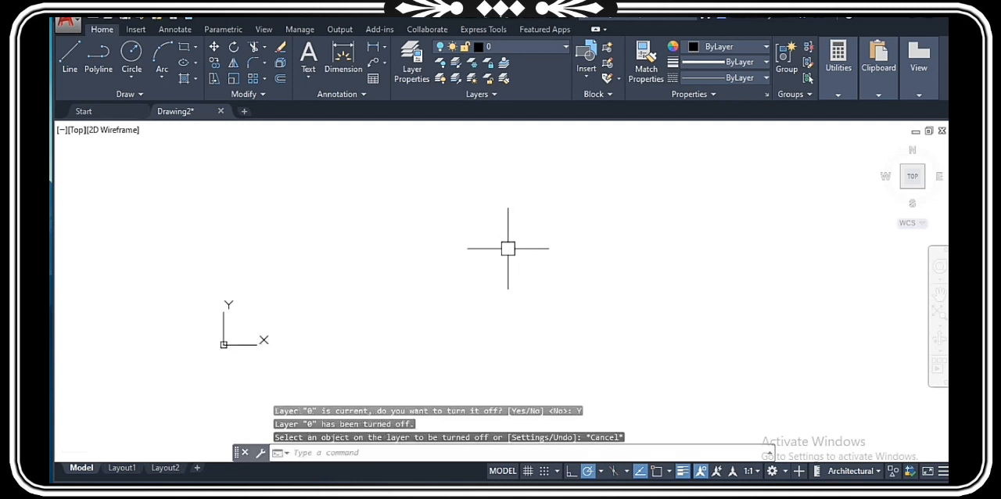
pyautogui.click(440, 81)
pyautogui.scroll(8, 487, 249)
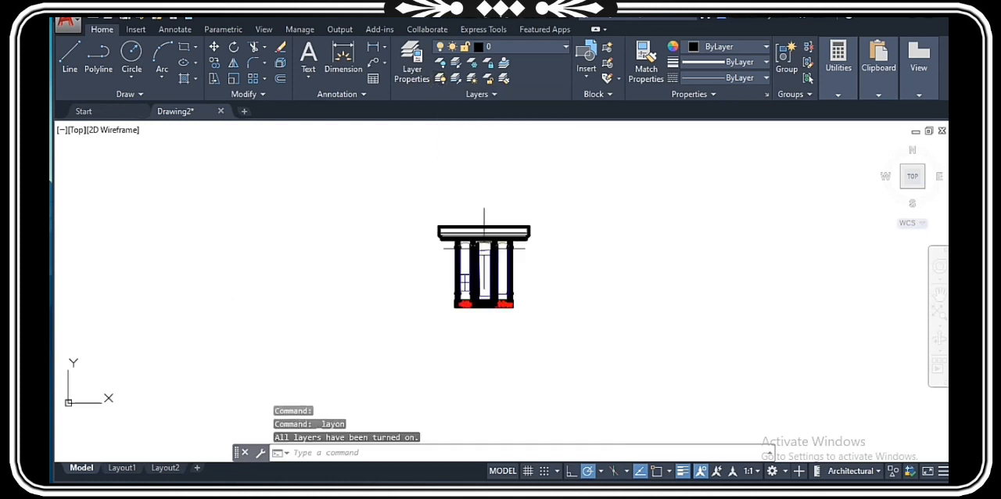
pyautogui.scroll(-2, 485, 256)
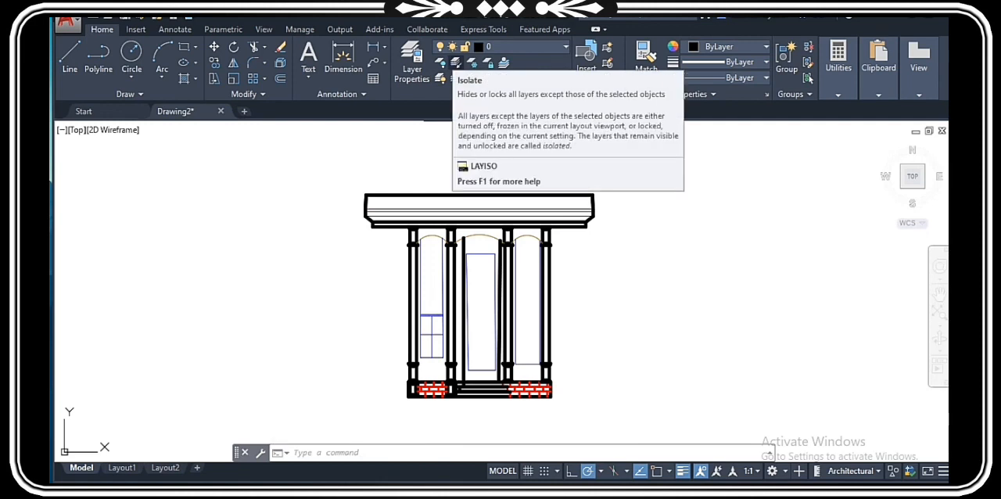
# Step: Isolate layer 0 by selecting the blue central door frame as the object whose layer stays displayed
pyautogui.click(454, 69)
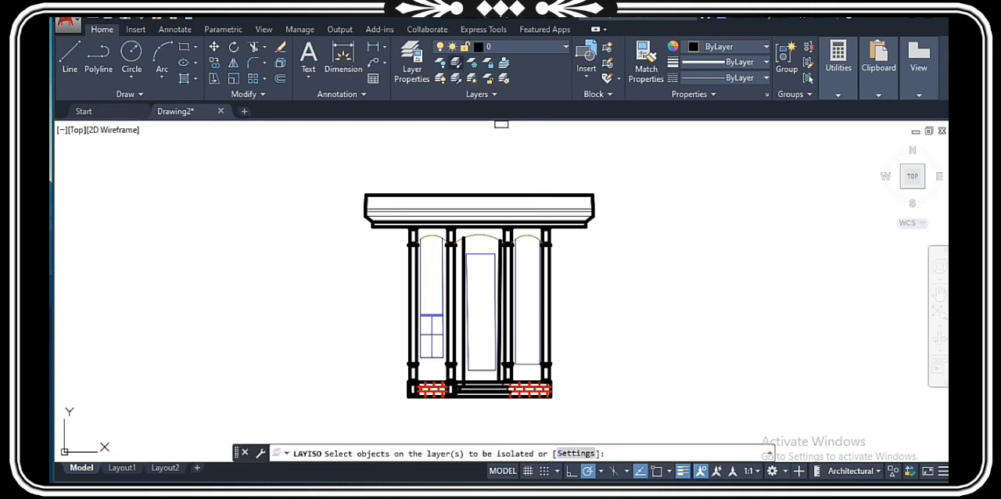
pyautogui.scroll(4, 490, 264)
pyautogui.click(490, 264)
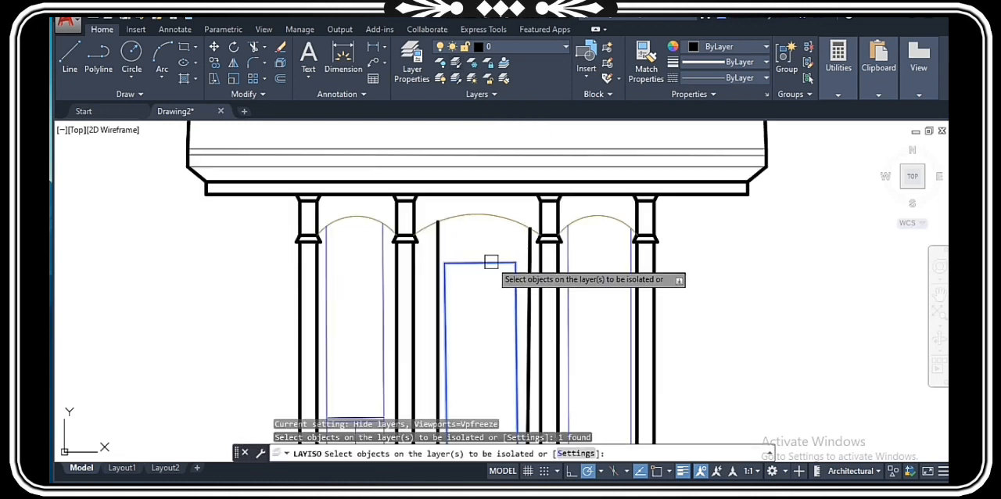
pyautogui.scroll(-3, 516, 263)
pyautogui.scroll(3, 506, 261)
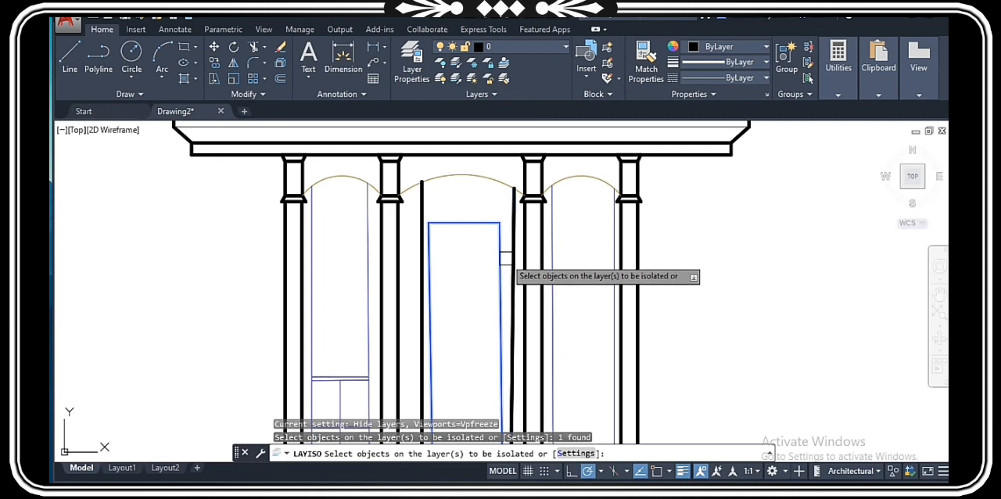
pyautogui.press('Return')
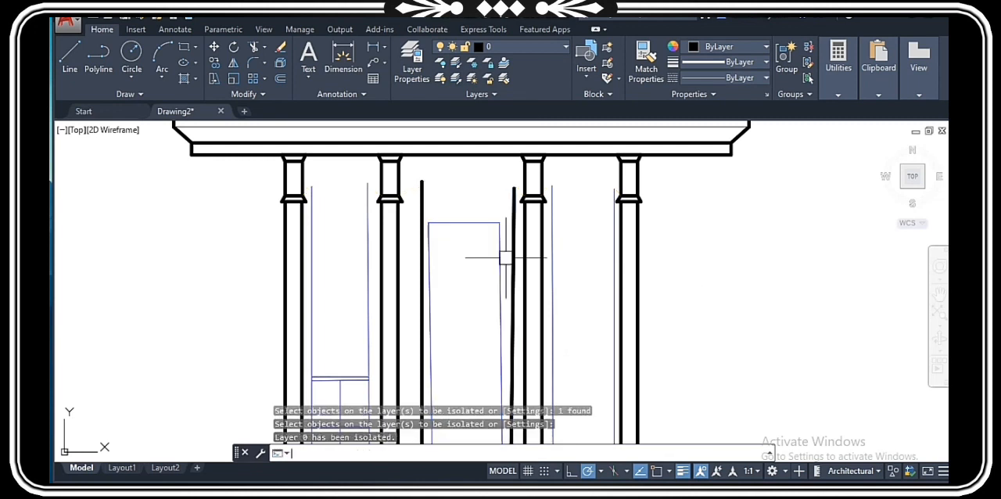
pyautogui.scroll(-3, 511, 305)
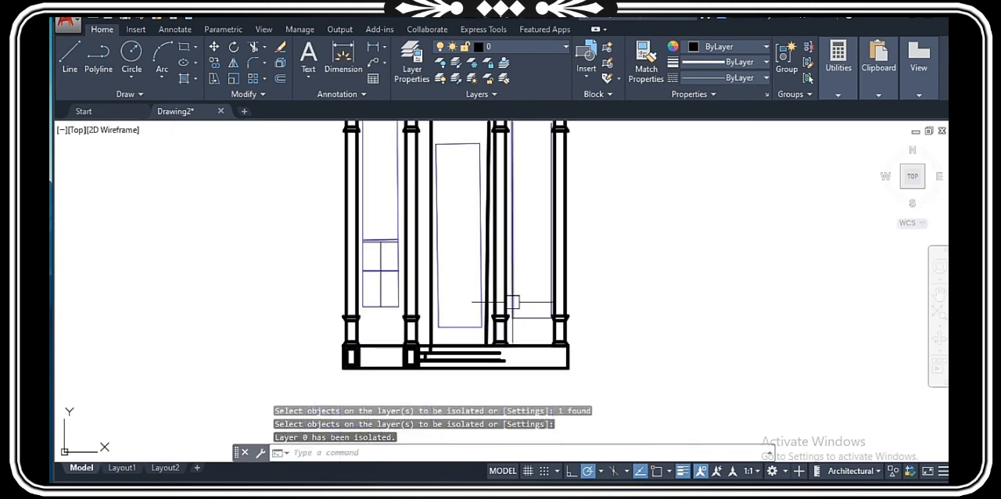
pyautogui.scroll(-2, 512, 303)
pyautogui.scroll(2, 489, 219)
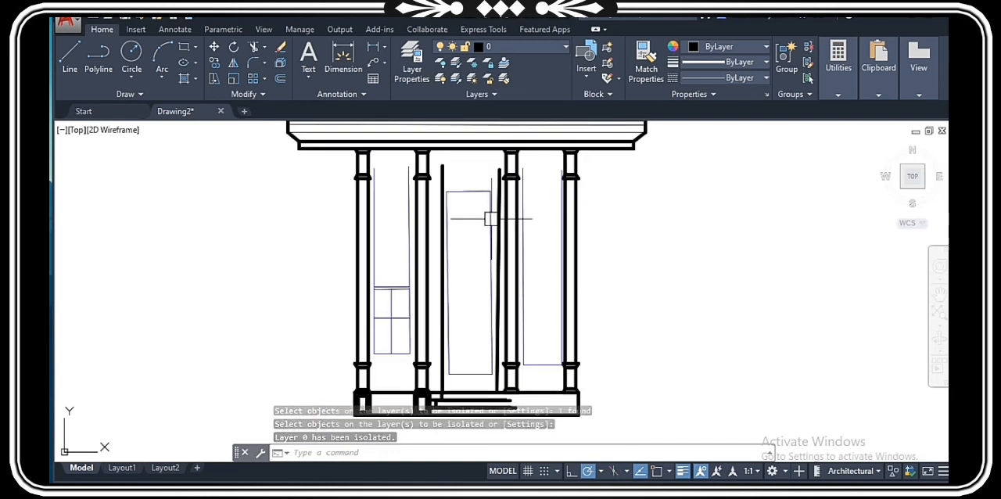
# Step: Check the color and lineweight of the central door frame, and examine the whole elevation with only layer 0 displayed
pyautogui.scroll(2, 489, 219)
pyautogui.click(485, 206)
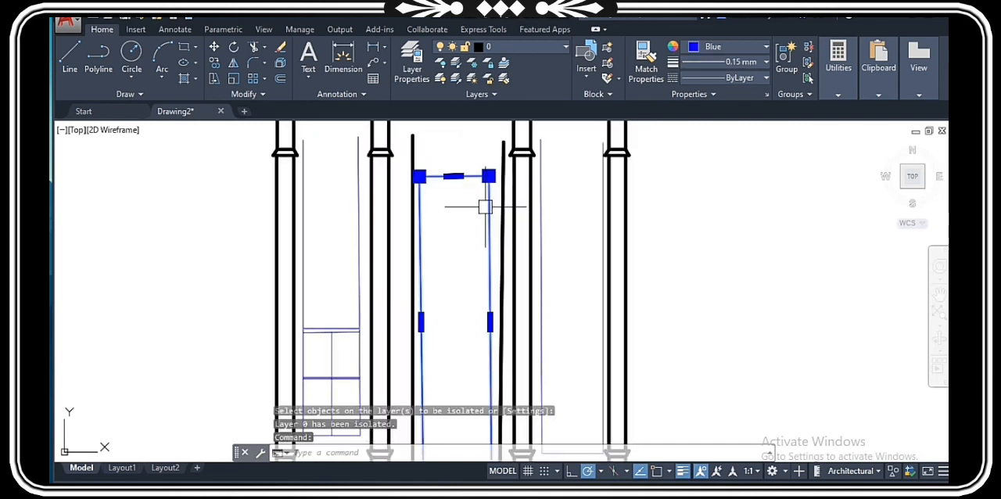
pyautogui.press('Escape')
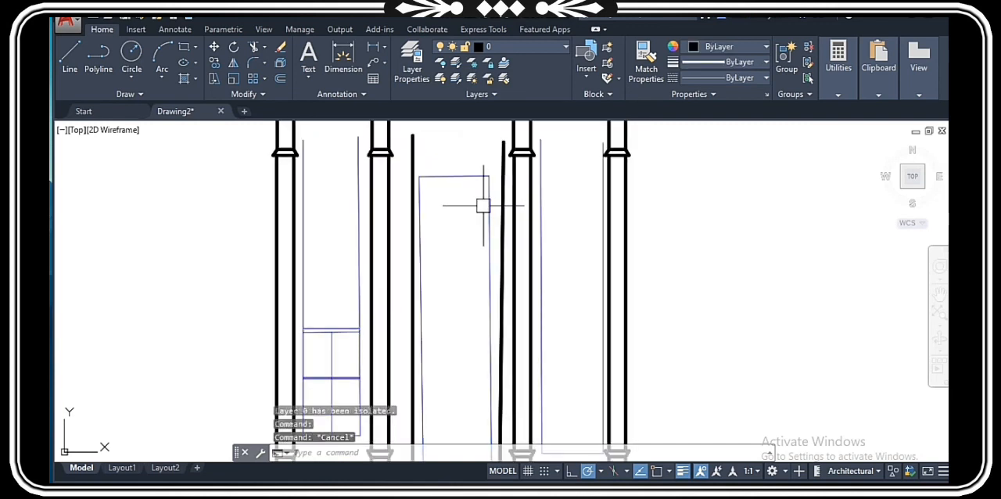
pyautogui.scroll(-2, 485, 207)
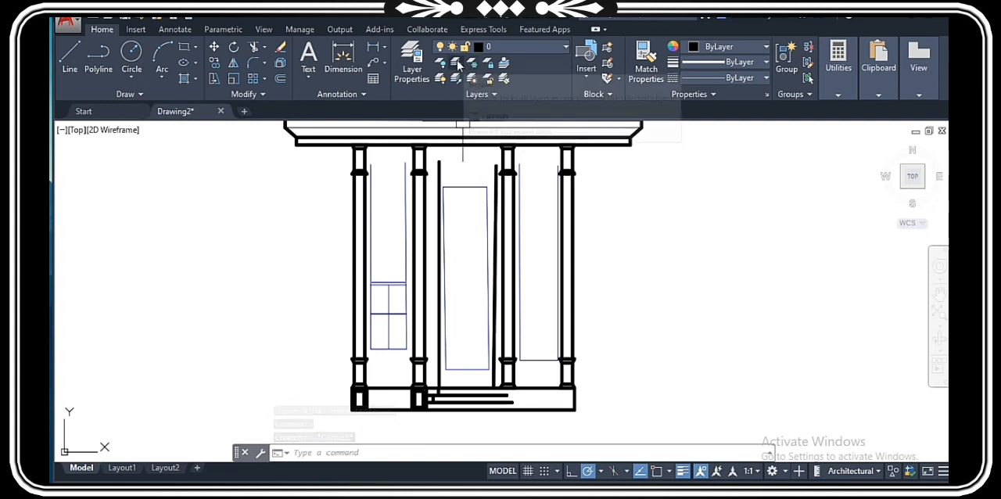
pyautogui.scroll(-2, 547, 312)
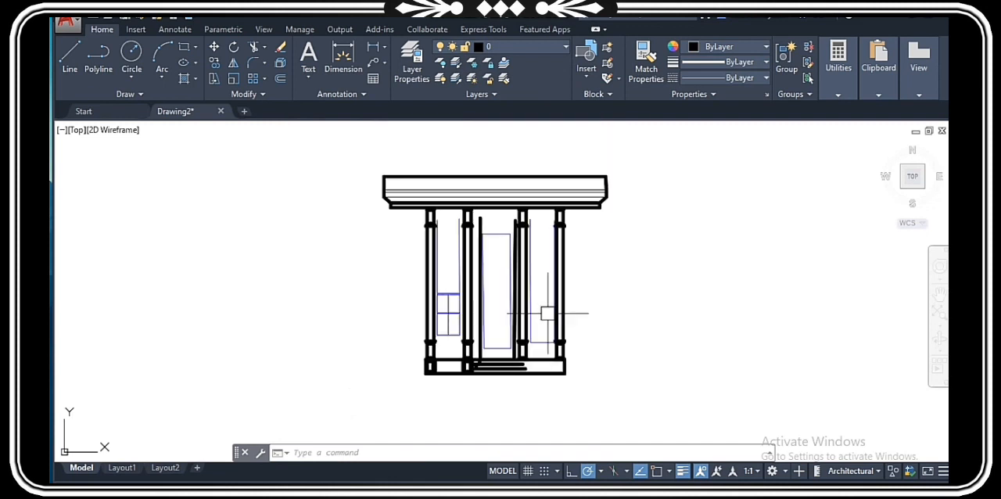
pyautogui.press('Escape')
pyautogui.press('Escape')
pyautogui.scroll(2, 546, 305)
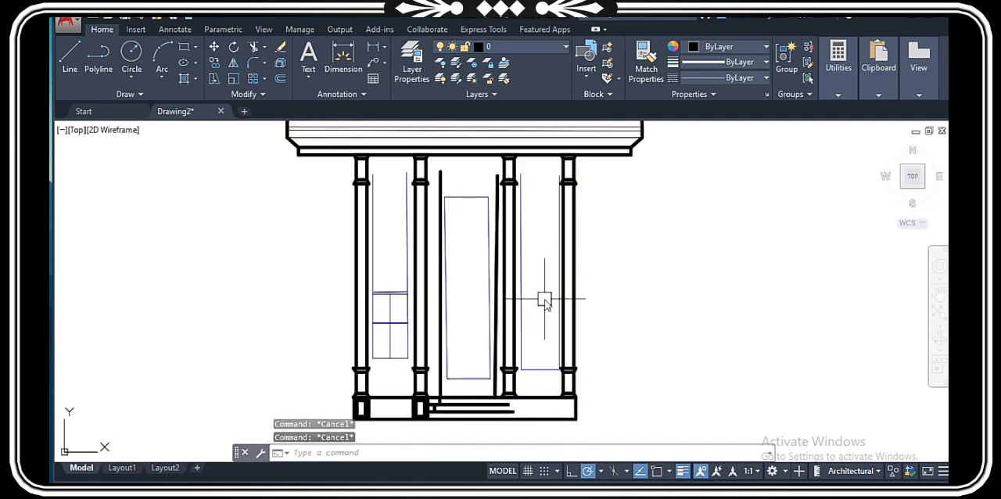
# Step: Unisolate the layers to restore the arches and bricks hidden by isolating layer 0
pyautogui.write('LA')
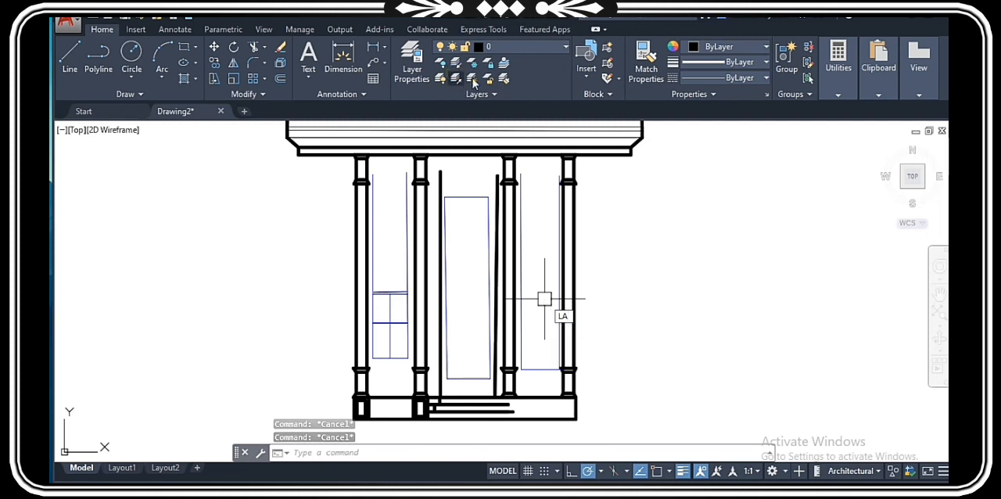
pyautogui.click(458, 80)
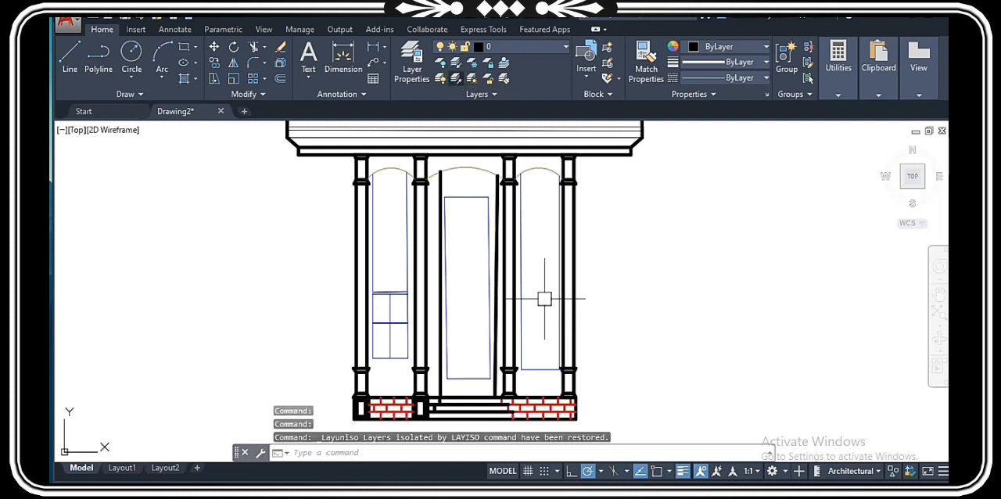
pyautogui.press('Escape')
pyautogui.press('Escape')
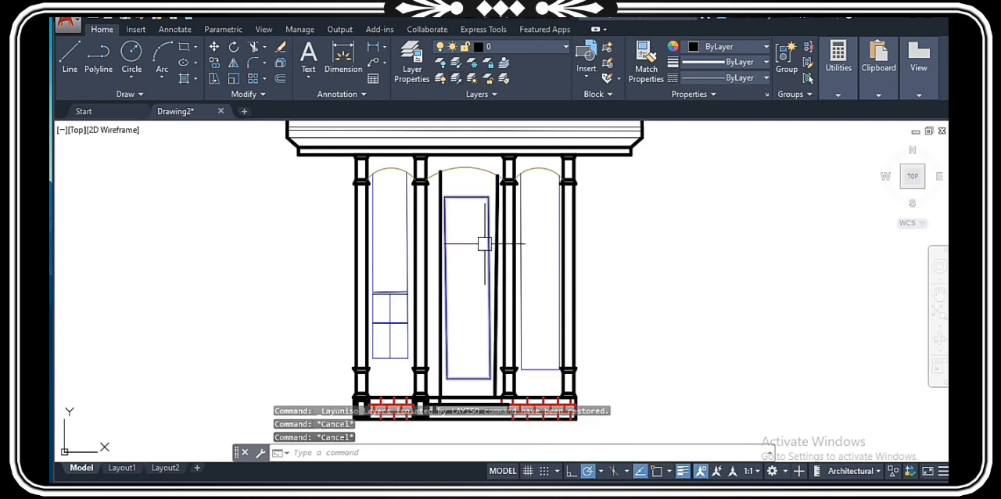
# Step: Isolate the brick layer with LAYISO, using a horizontal red brick line in the right part of the base
pyautogui.scroll(5, 541, 293)
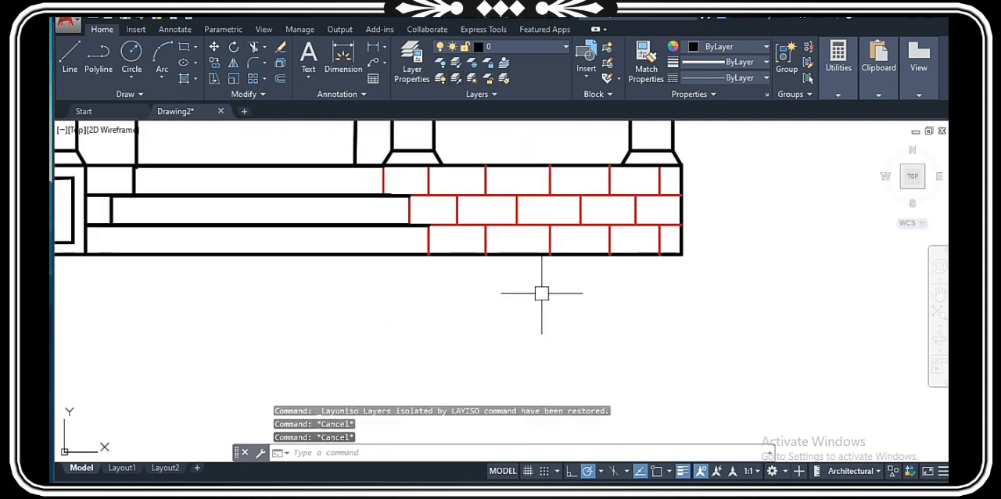
pyautogui.write('LAYis')
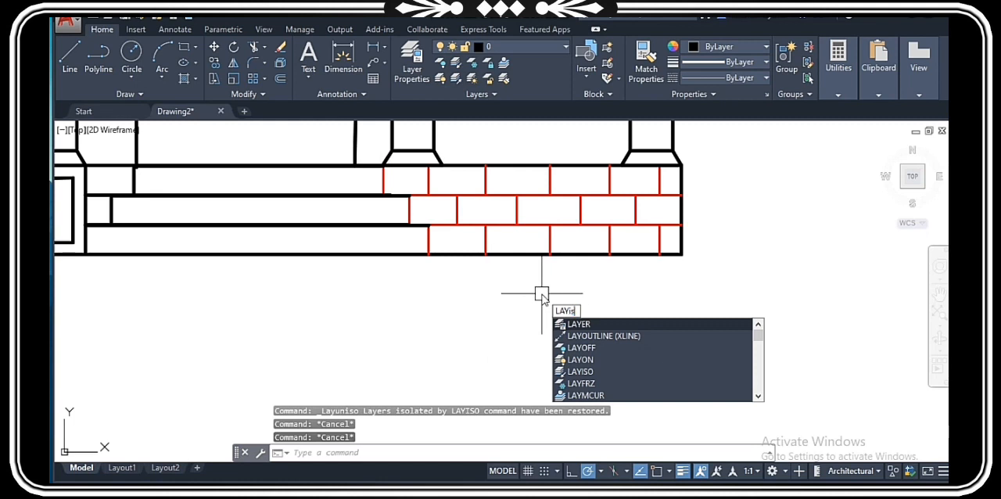
pyautogui.write('o')
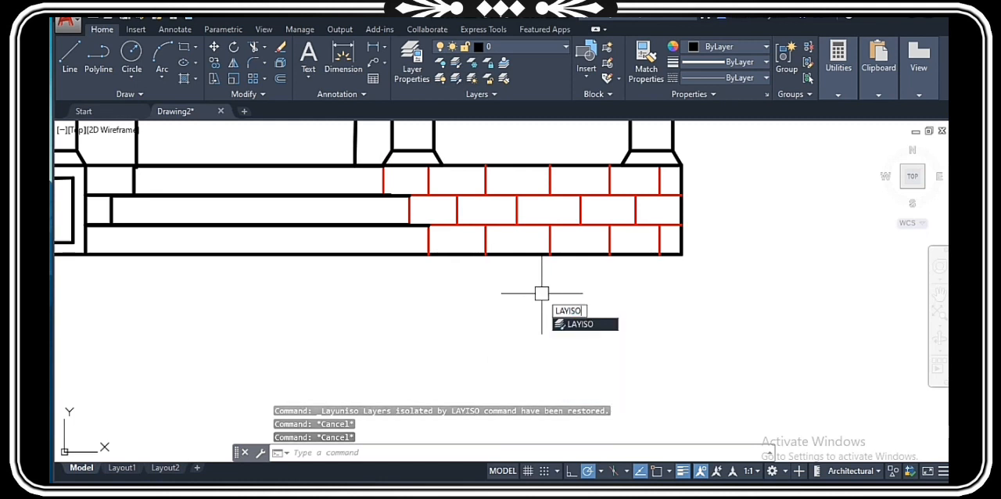
pyautogui.press('Return')
pyautogui.click(528, 196)
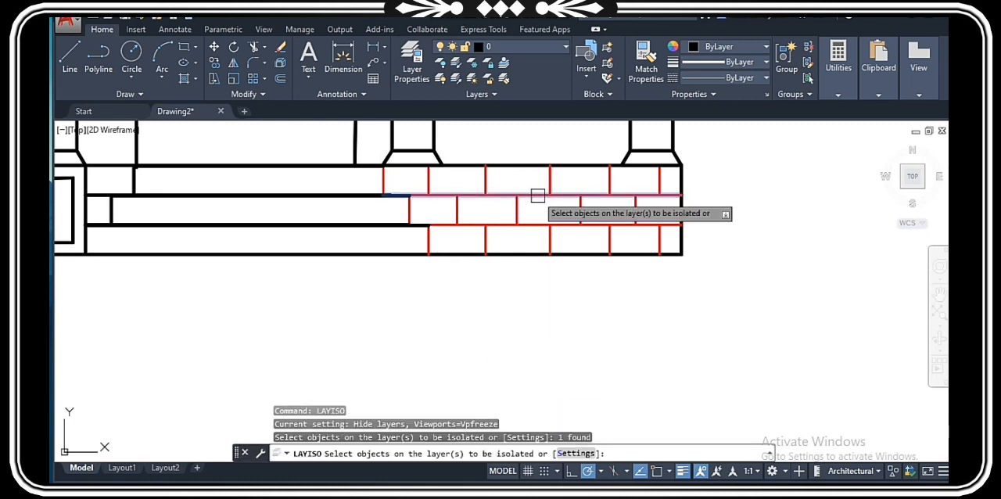
pyautogui.press('Return')
pyautogui.scroll(-8, 586, 278)
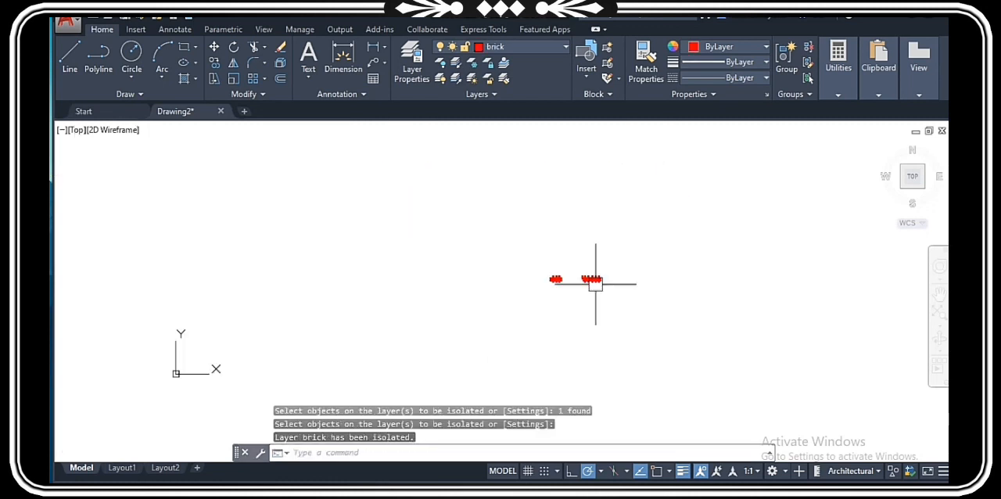
pyautogui.scroll(4, 581, 283)
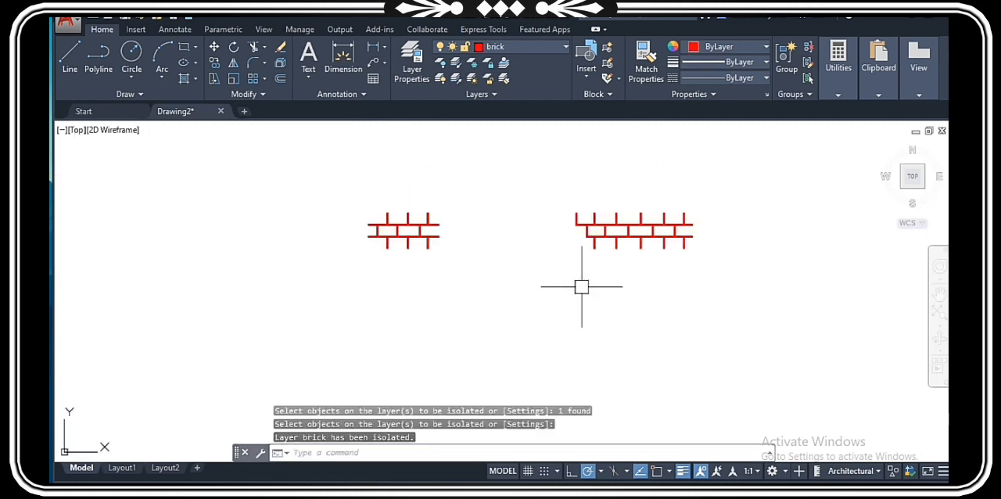
# Step: Unisolate the layers to restore the parts of the elevation hidden by isolating the brick layer
pyautogui.click(454, 79)
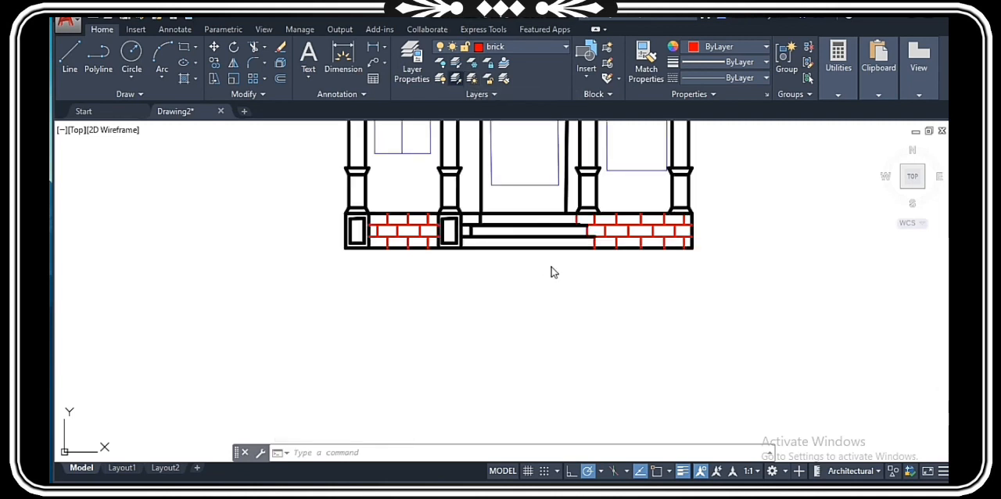
pyautogui.scroll(-4, 480, 295)
pyautogui.click(491, 308)
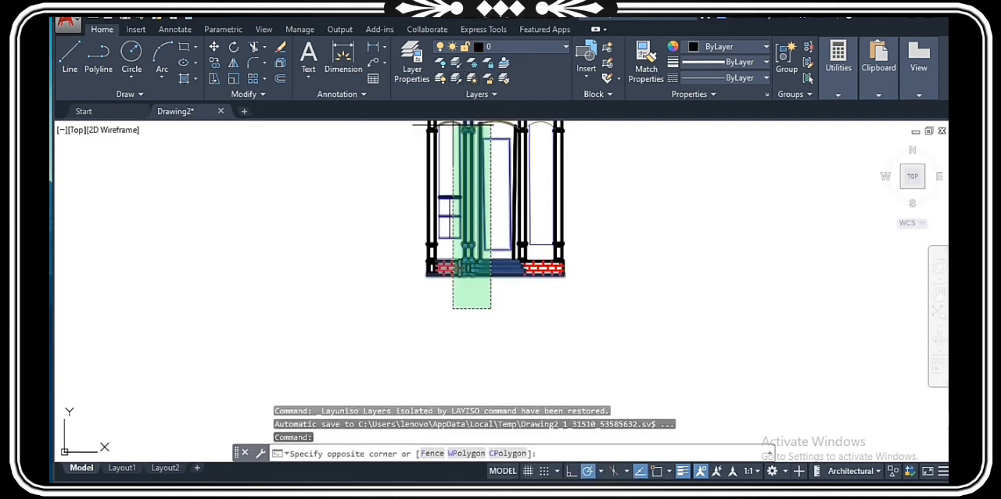
pyautogui.click(431, 325)
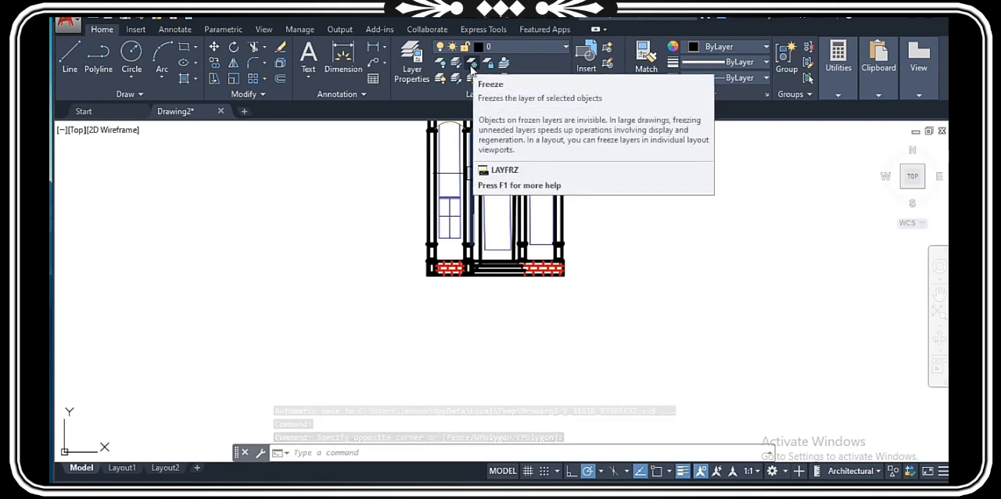
# Step: Freeze the brick layer with LAYFRZ by selecting a vertical red brick line in the right part of the base
pyautogui.click(472, 68)
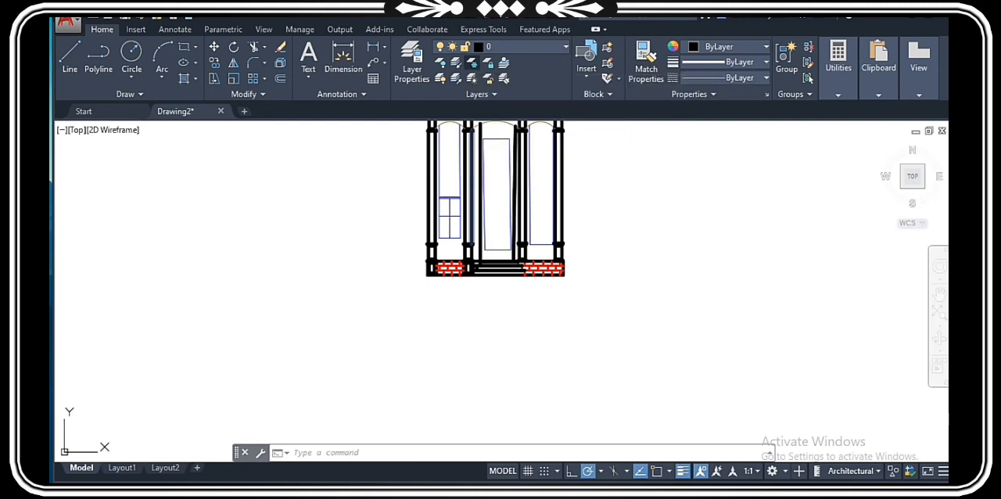
pyautogui.scroll(4, 502, 258)
pyautogui.scroll(2, 663, 297)
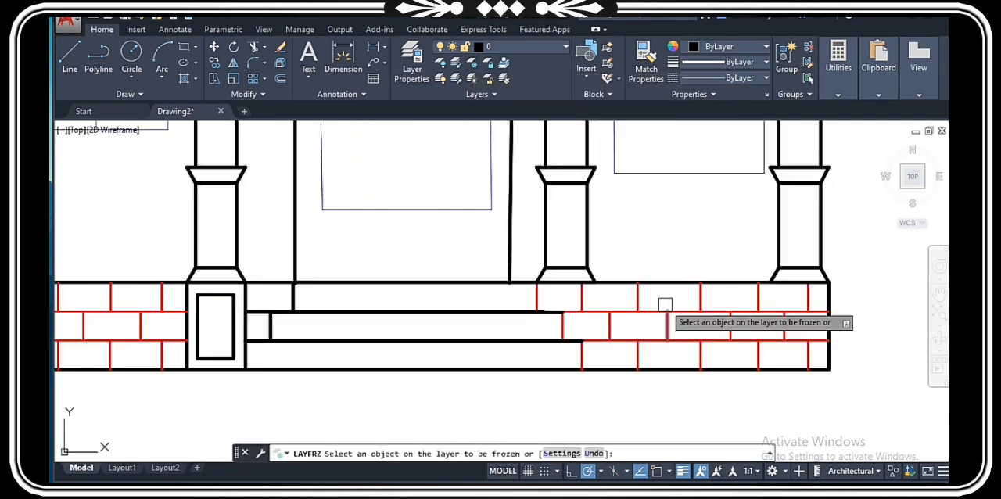
pyautogui.click(639, 299)
pyautogui.scroll(-6, 636, 297)
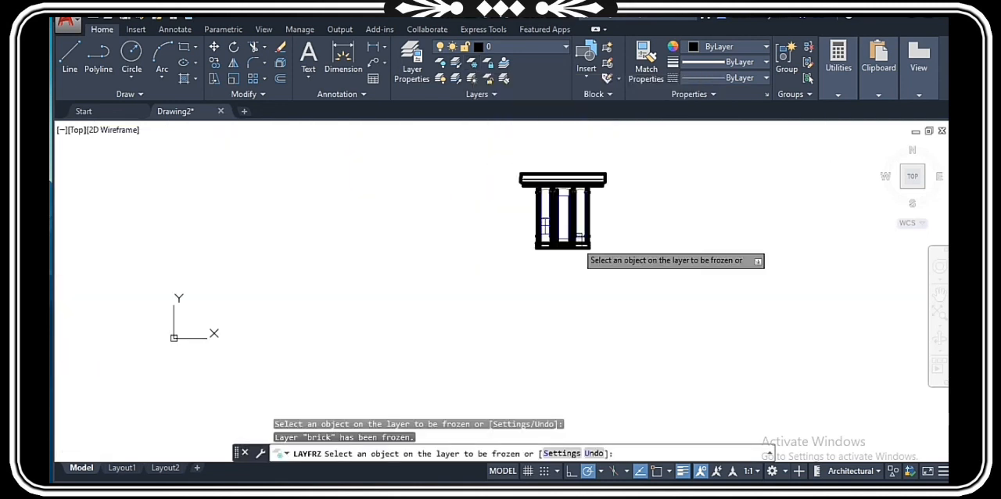
pyautogui.press('Escape')
# Step: Copy the whole elevation, with the brick layer frozen, horizontally to the right of the original
pyautogui.click(630, 272)
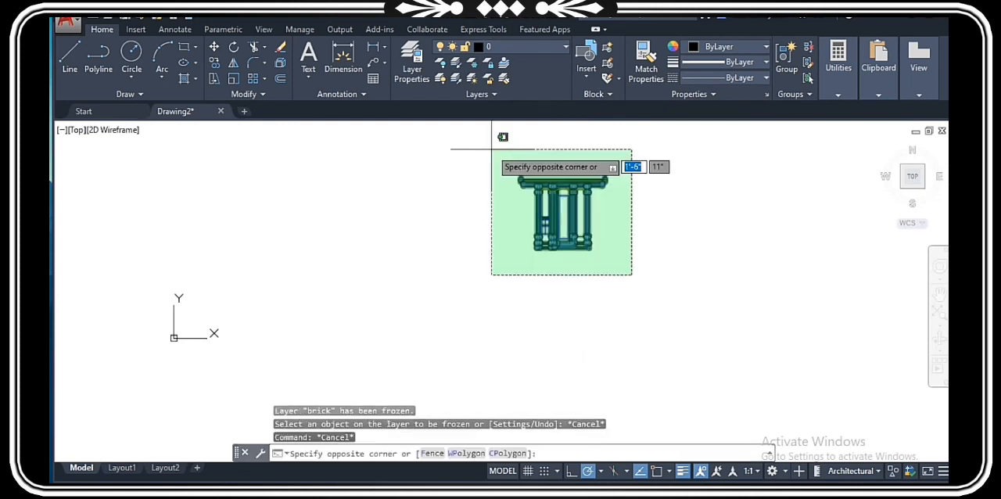
pyautogui.click(494, 151)
pyautogui.write('Co')
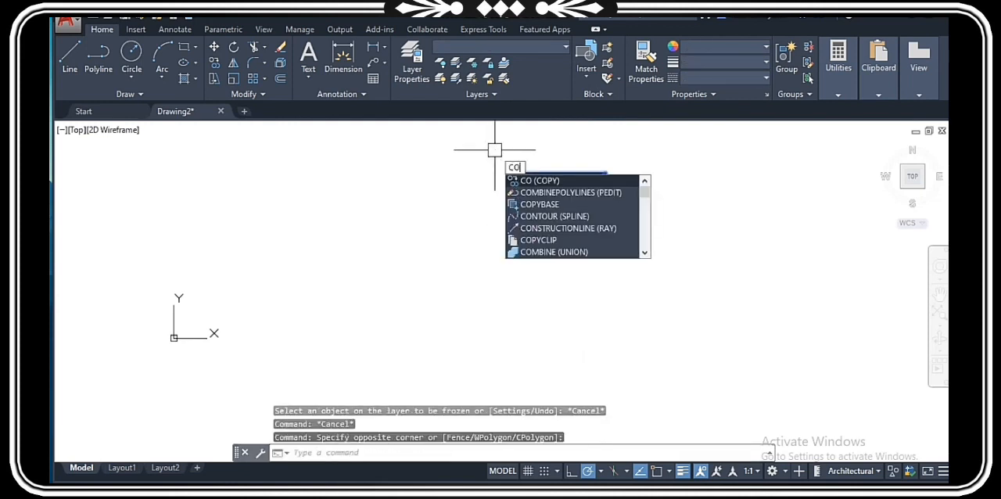
pyautogui.press('Return')
pyautogui.click(563, 300)
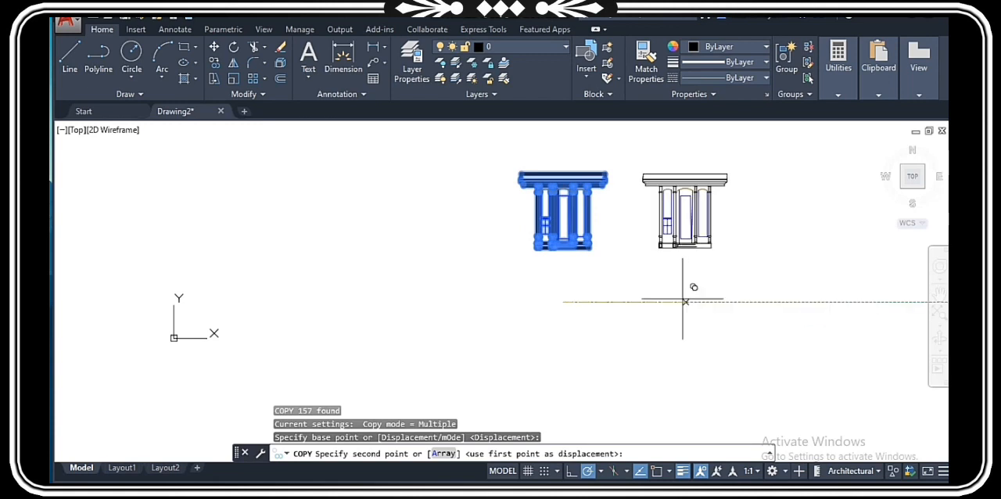
pyautogui.click(674, 300)
pyautogui.press('Escape')
# Step: Thaw all layers with LAYTHW and compare the brick bases of the original elevation and its copy
pyautogui.scroll(5, 673, 300)
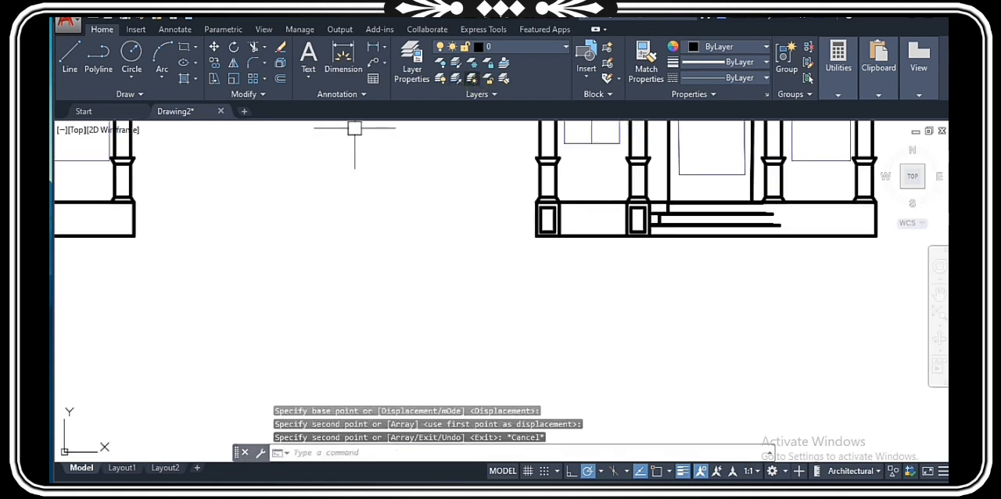
pyautogui.write('laythw')
pyautogui.press('Return')
pyautogui.scroll(-4, 521, 324)
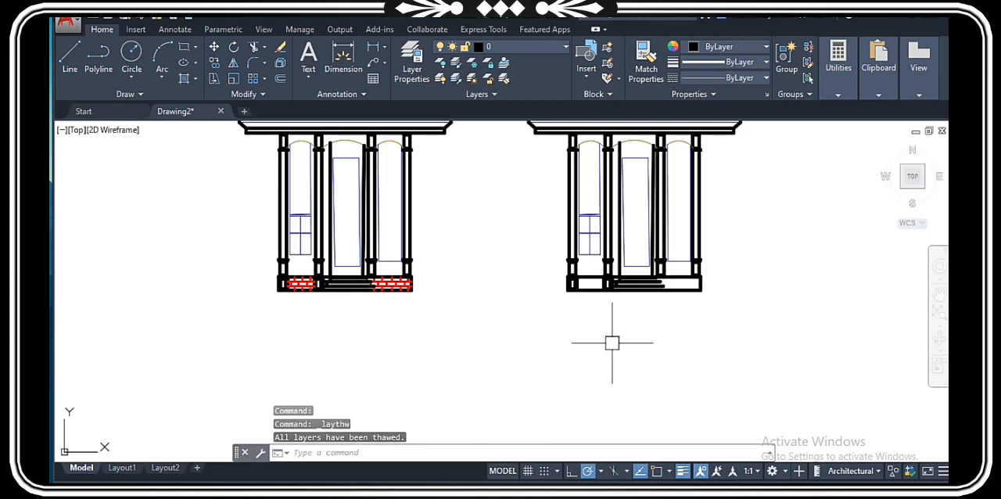
pyautogui.scroll(3, 643, 319)
pyautogui.scroll(-3, 566, 292)
pyautogui.scroll(4, 566, 292)
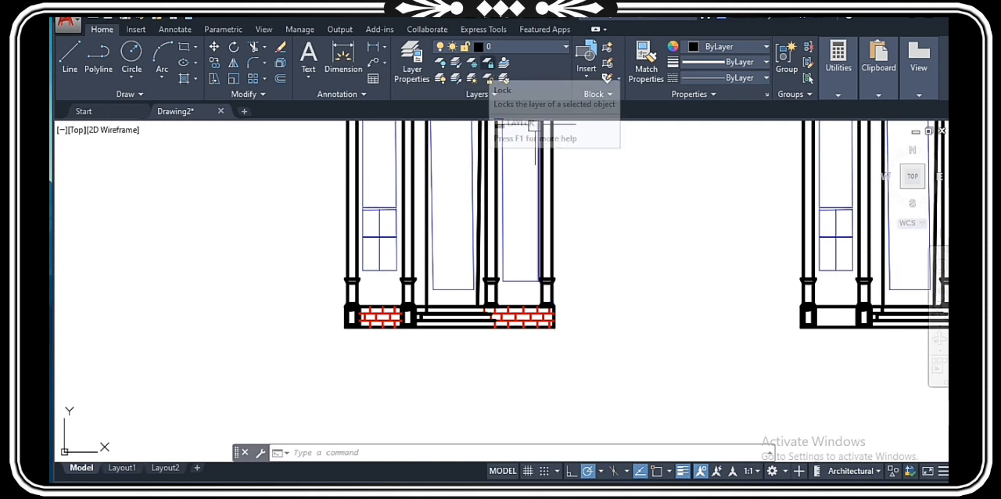
# Step: Lock the brick layer by selecting a brick line in the original elevation's base, and select another brick line to check its layer status
pyautogui.click(489, 79)
pyautogui.scroll(4, 509, 326)
pyautogui.click(529, 310)
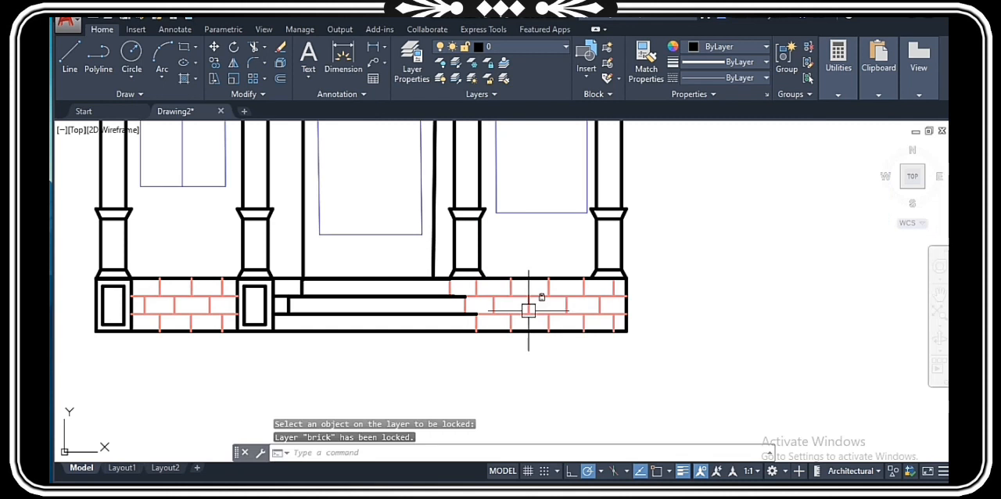
pyautogui.scroll(-6, 563, 362)
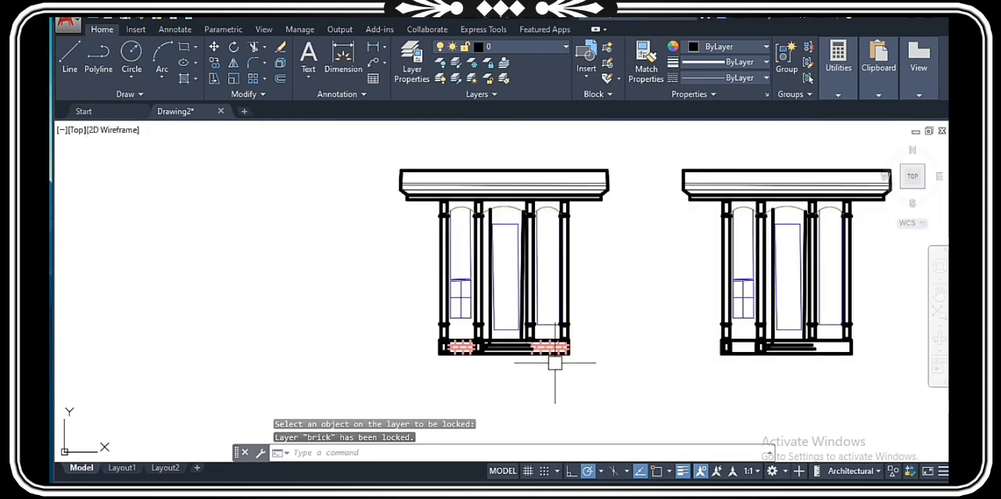
pyautogui.scroll(6, 554, 363)
pyautogui.scroll(2, 550, 296)
pyautogui.click(544, 313)
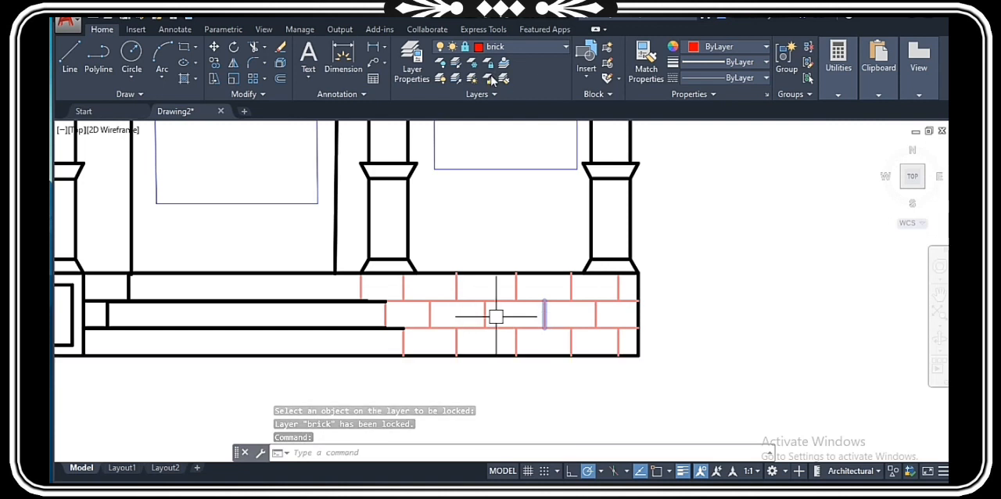
# Step: Unlock the brick layer with LAYULK by selecting a brick line in the right part of the base
pyautogui.click(492, 80)
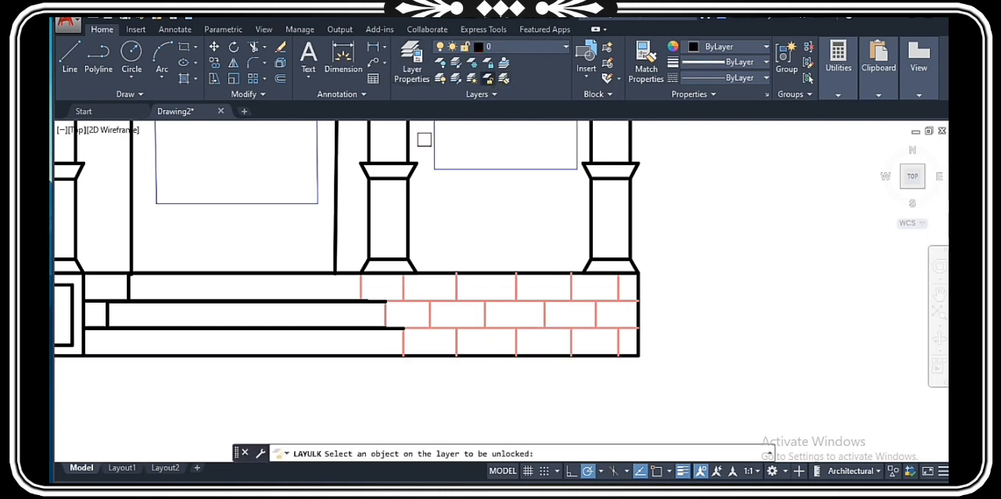
pyautogui.click(586, 348)
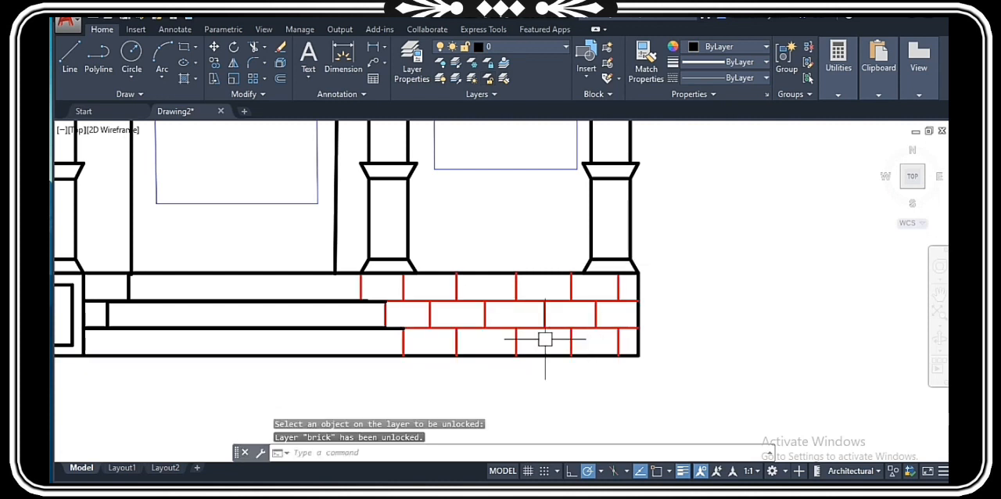
pyautogui.scroll(-5, 545, 340)
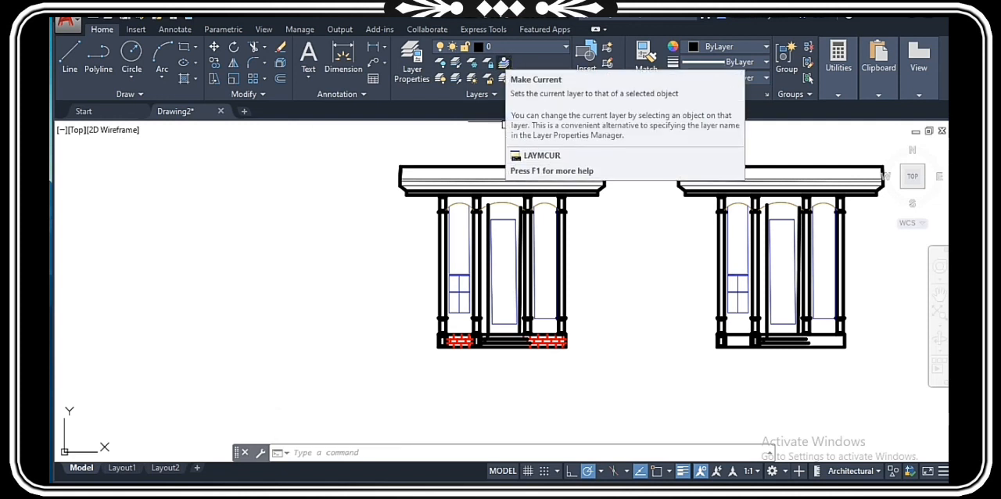
# Step: Make layer 0 current with LAYMCUR, using a blue vertical line of the original elevation's right opening
pyautogui.click(504, 63)
pyautogui.scroll(5, 535, 227)
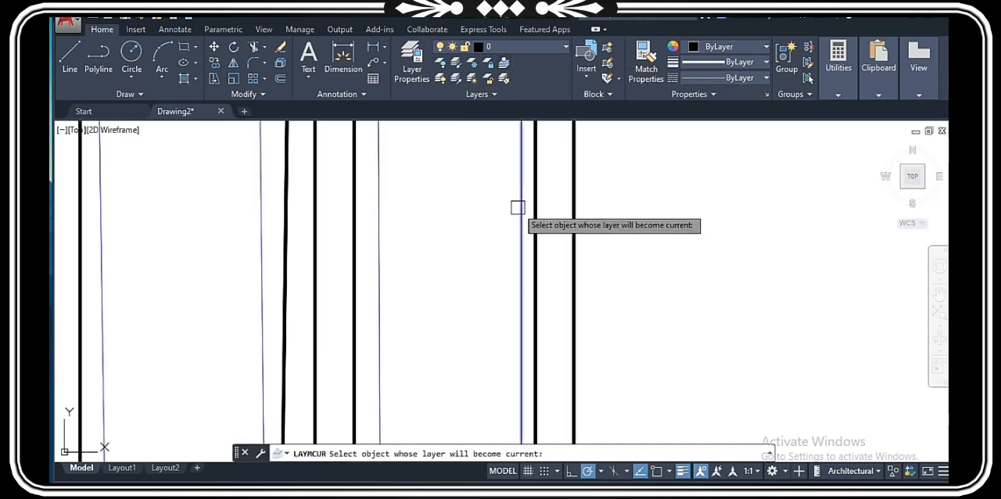
pyautogui.click(520, 224)
pyautogui.scroll(-5, 512, 272)
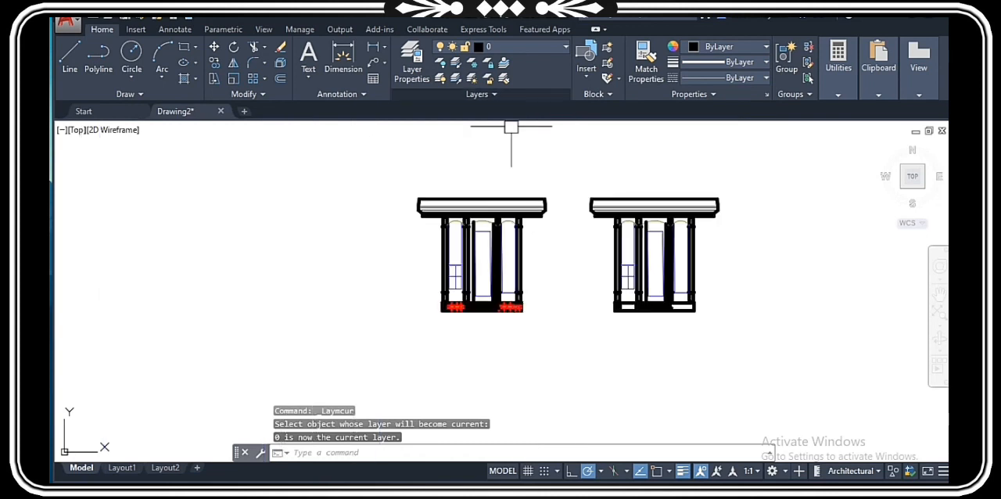
pyautogui.scroll(2, 511, 129)
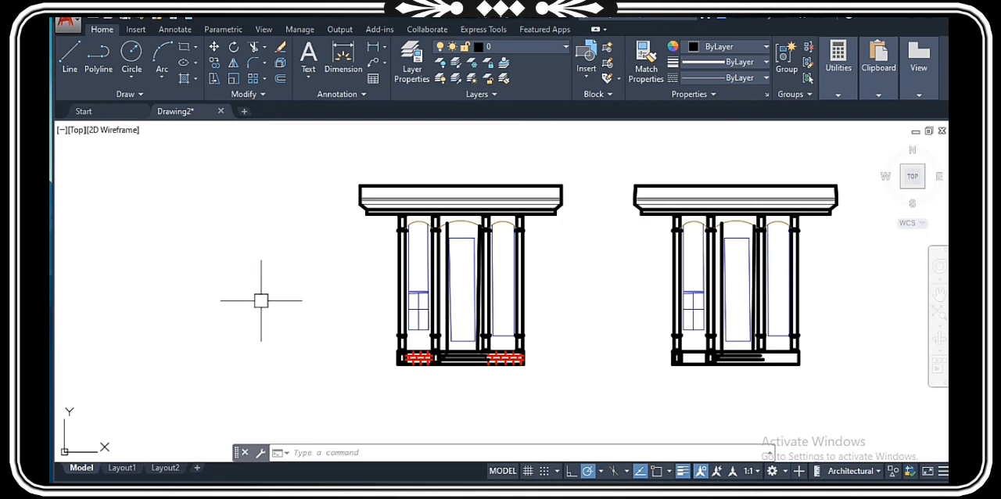
pyautogui.scroll(-4, 411, 281)
pyautogui.scroll(4, 462, 330)
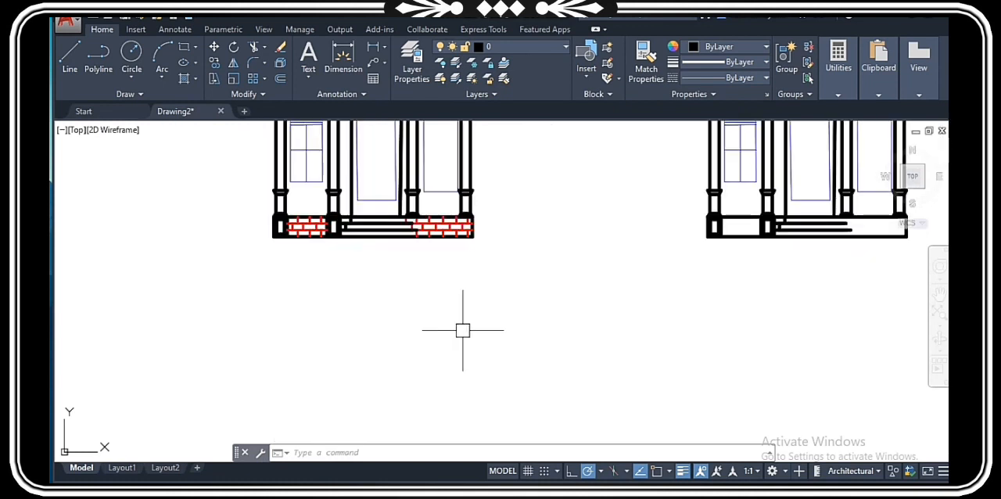
pyautogui.scroll(-2, 469, 250)
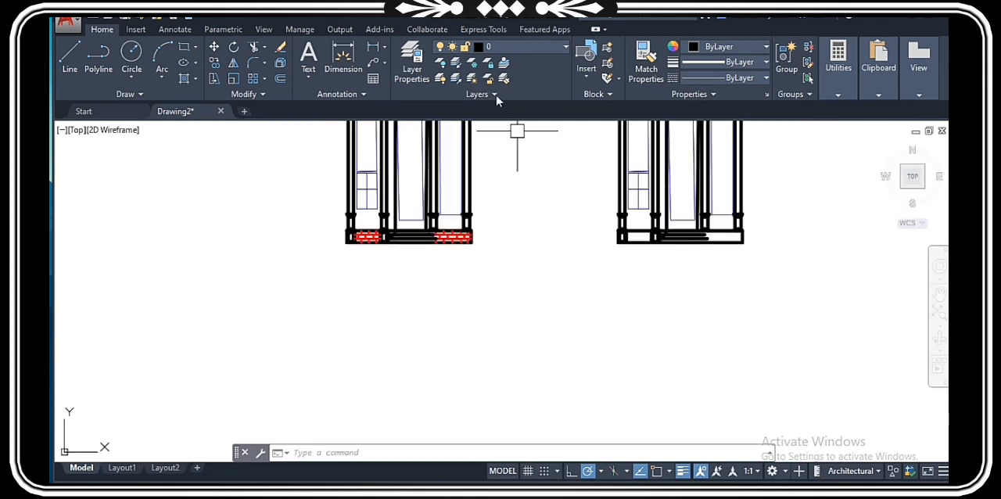
pyautogui.click(495, 94)
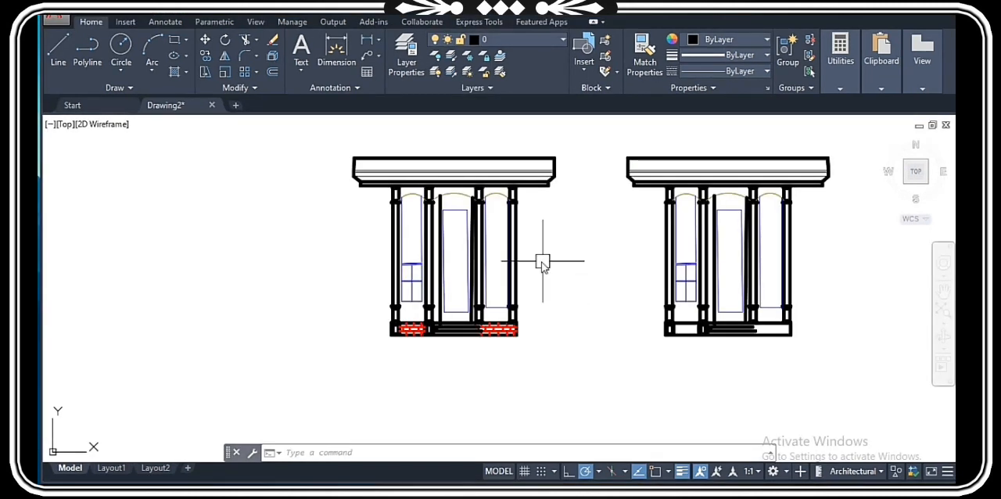
# Step: Set the brick layer's transparency to 30 in the Layer Properties Manager and close the manager
pyautogui.write('la')
pyautogui.press('Return')
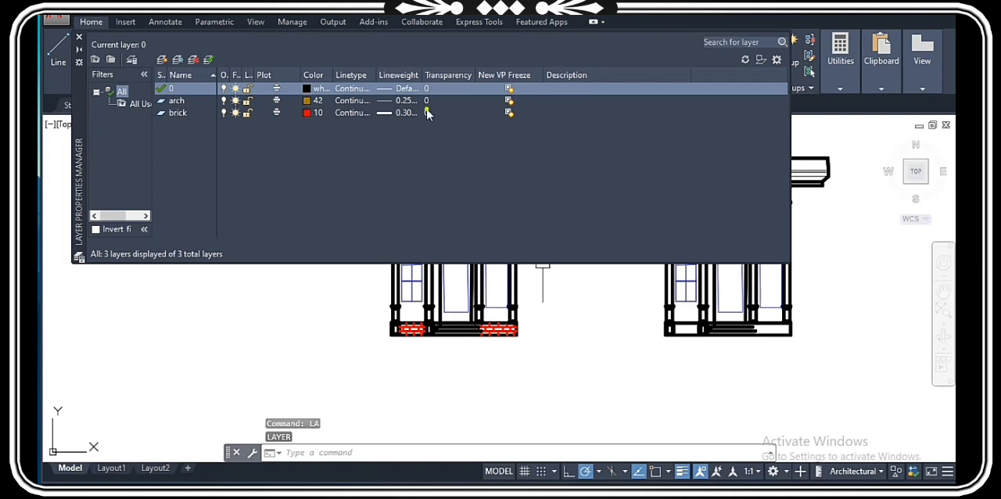
pyautogui.click(427, 112)
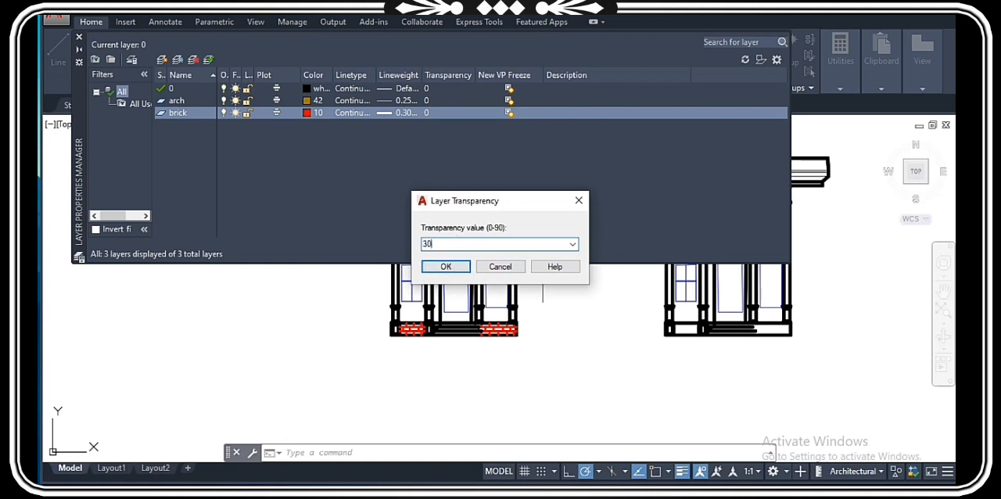
pyautogui.click(446, 267)
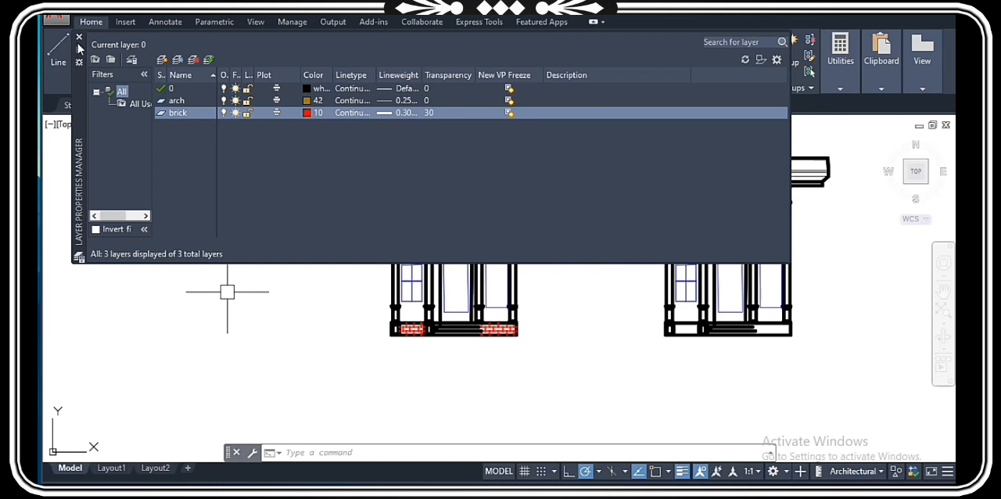
pyautogui.click(78, 38)
# Step: Examine the transparent brick lines in the base, the columns and arches above, and both elevations as a whole
pyautogui.scroll(5, 265, 310)
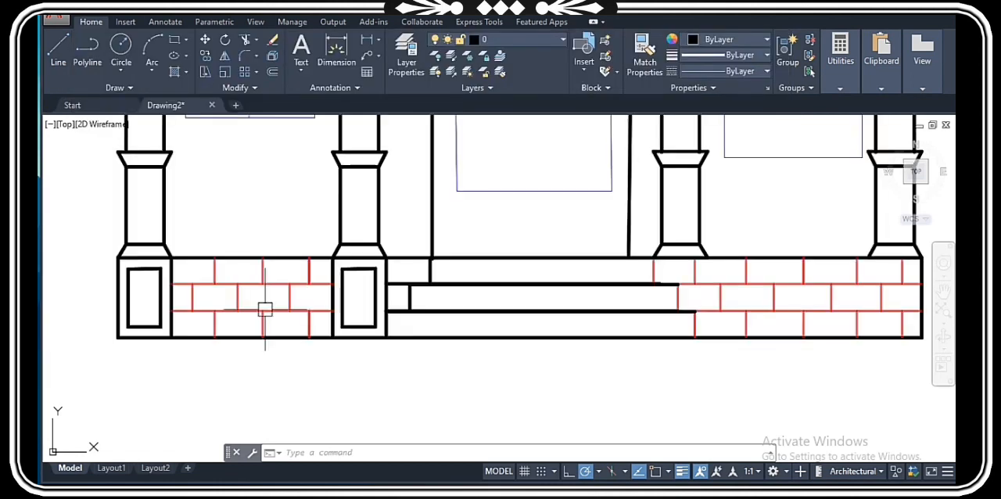
pyautogui.scroll(-2, 264, 309)
pyautogui.scroll(7, 610, 313)
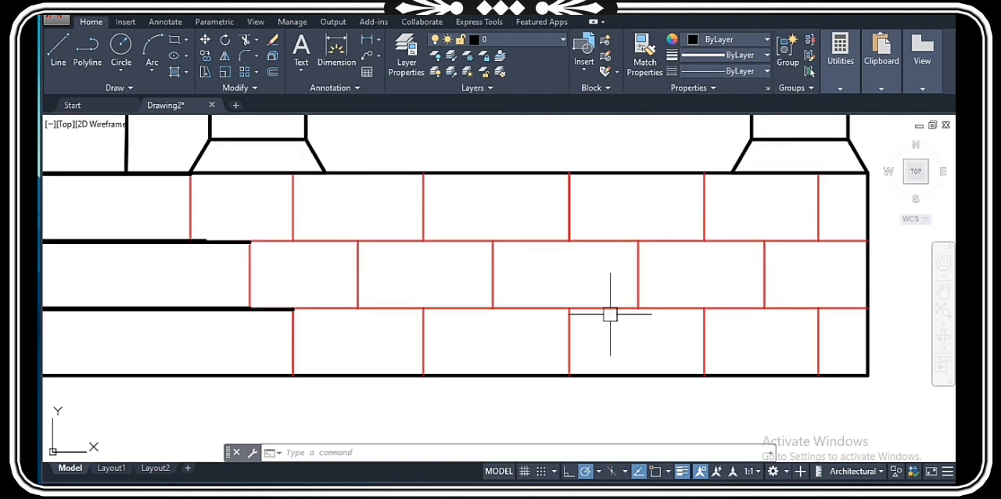
pyautogui.scroll(-5, 625, 328)
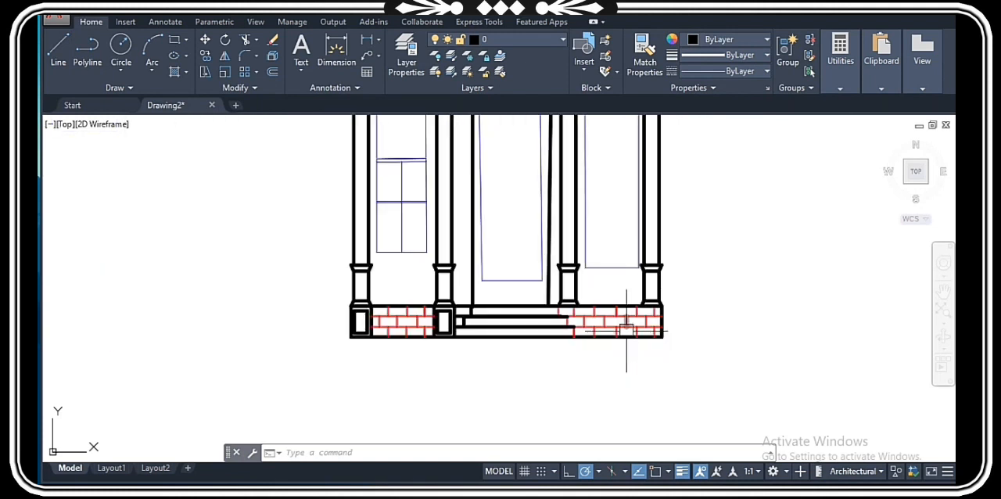
pyautogui.scroll(-2, 625, 328)
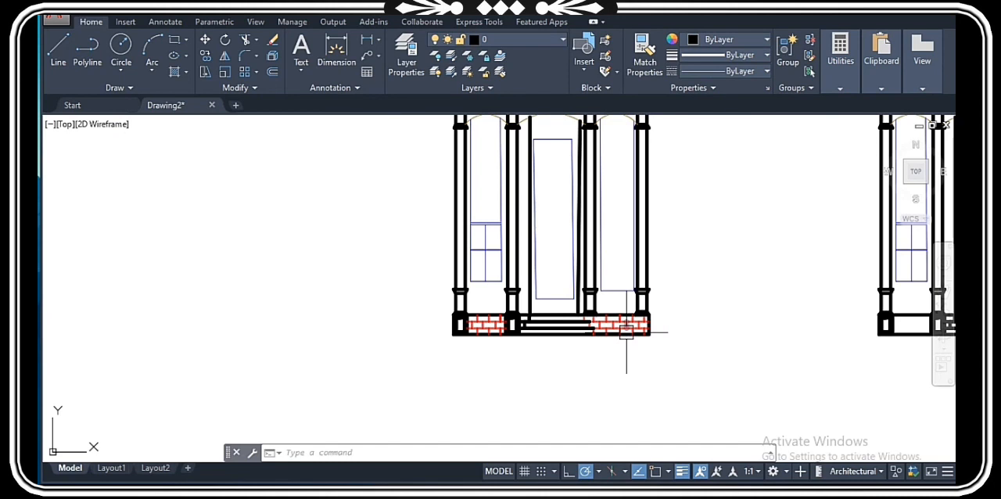
pyautogui.scroll(2, 626, 332)
pyautogui.moveTo(556, 224); pyautogui.dragTo(525, 324, button='middle')
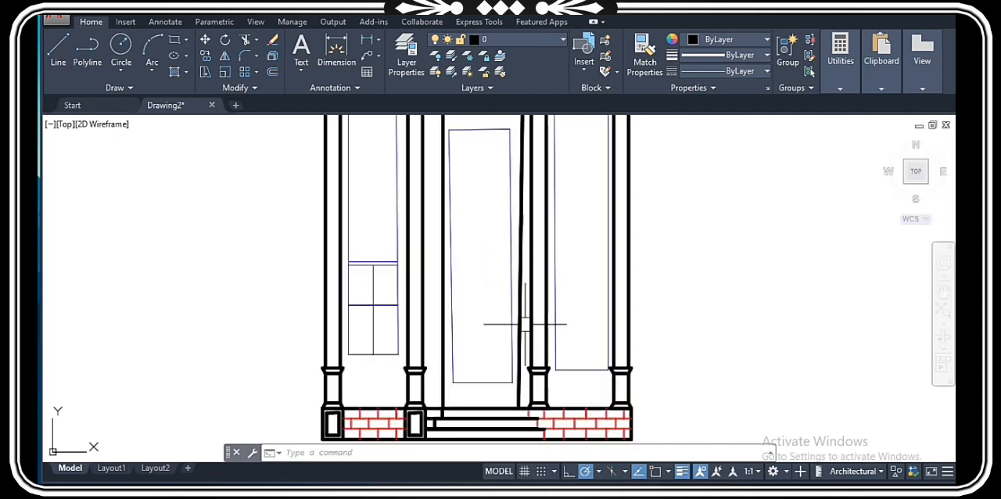
pyautogui.moveTo(412, 171); pyautogui.dragTo(537, 311, button='middle')
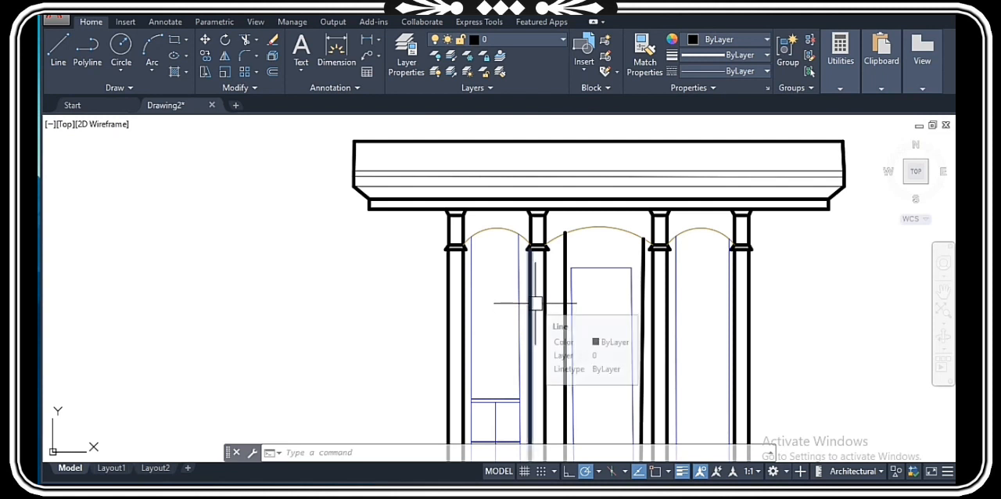
pyautogui.scroll(-2, 478, 242)
pyautogui.scroll(-2, 483, 257)
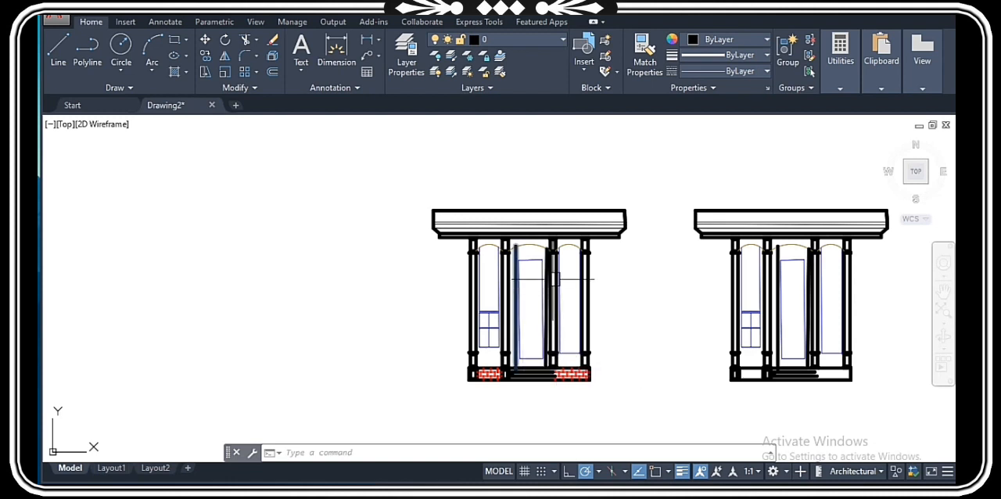
pyautogui.scroll(-3, 514, 310)
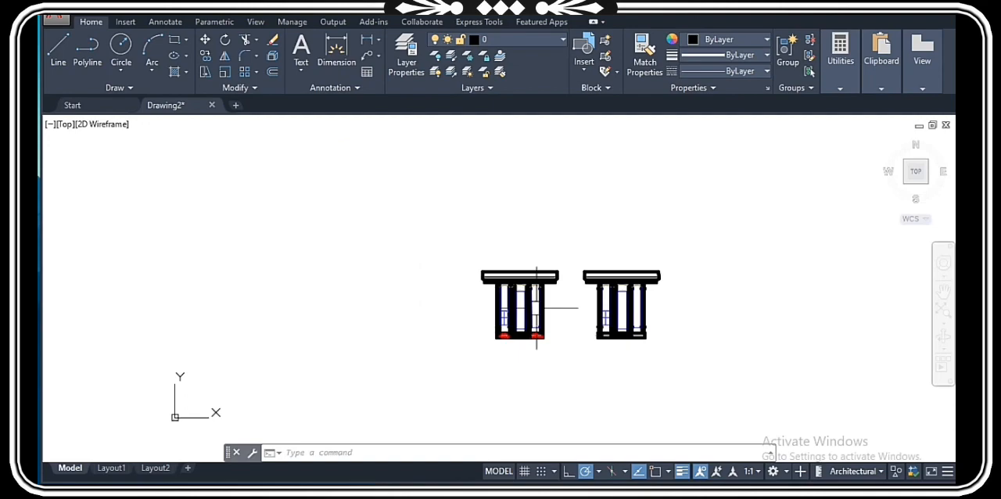